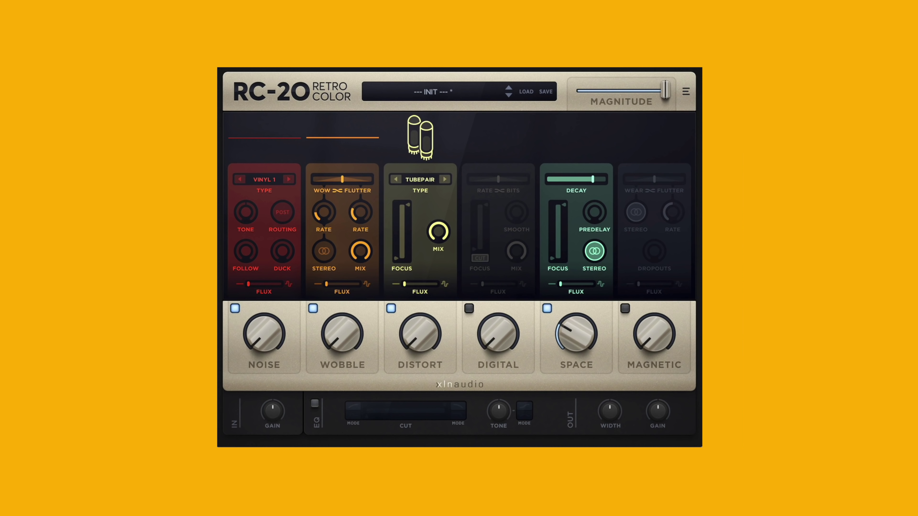
Glance at the preset browser, then sweep global Magnitude to 0% and back to 100%
{"action": "left_click", "coordinate": [465, 92]}
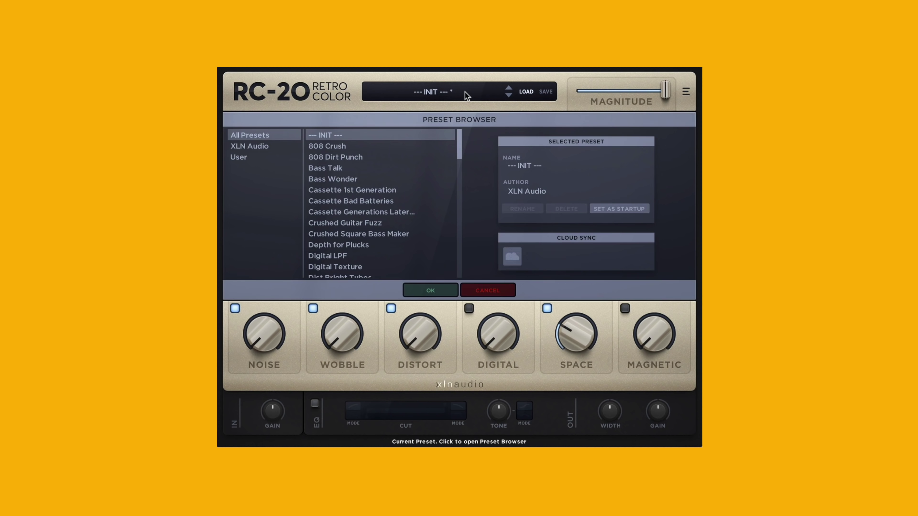
{"action": "left_click", "coordinate": [466, 94]}
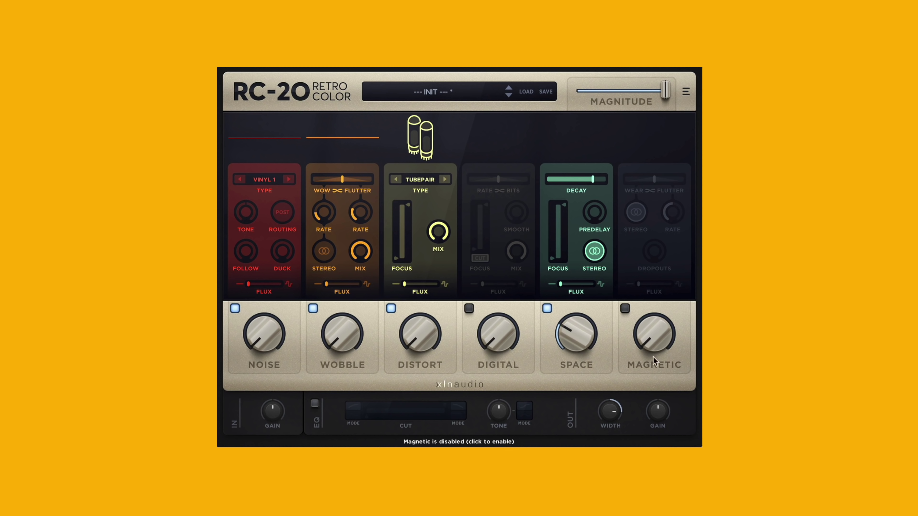
{"action": "mouse_move", "coordinate": [597, 339]}
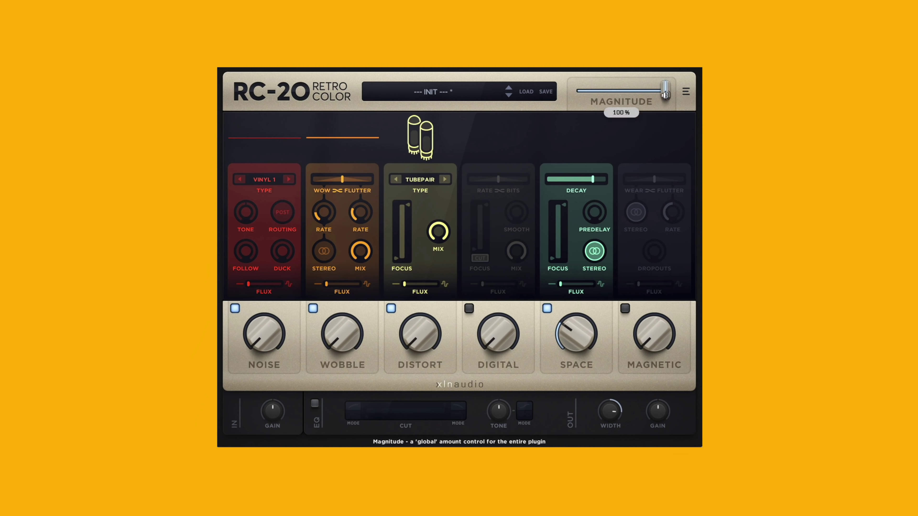
{"action": "left_click_drag", "start_coordinate": [666, 93], "coordinate": [562, 86]}
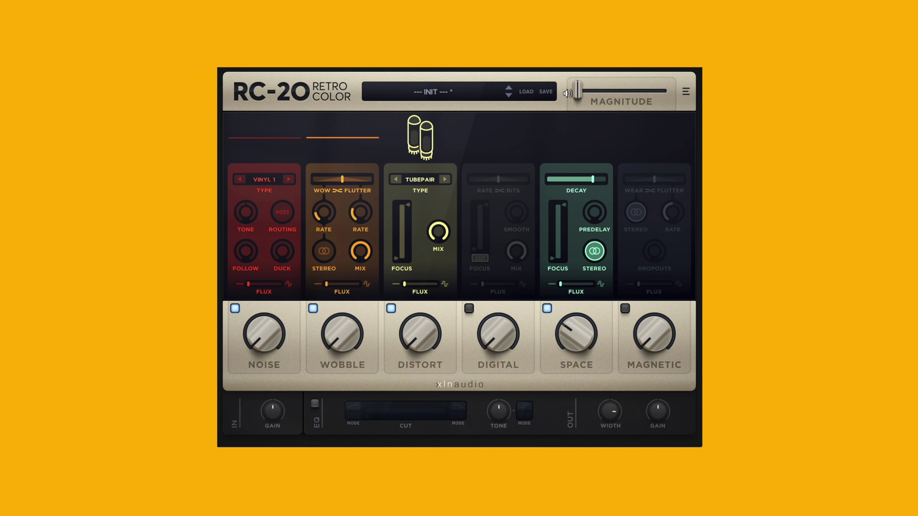
{"action": "left_click_drag", "start_coordinate": [582, 95], "coordinate": [666, 91]}
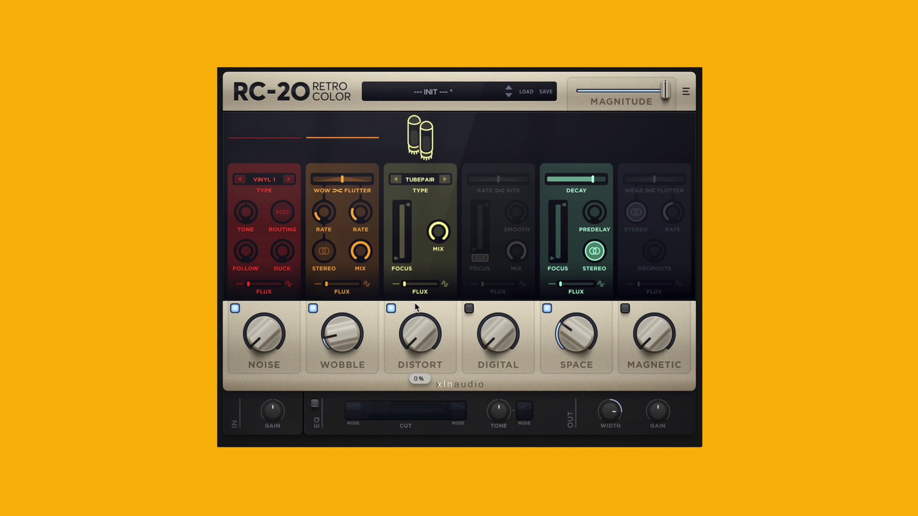
Raise the Distort amount, then power off the Distort, Wobble and Noise modules
{"action": "mouse_move", "coordinate": [419, 349]}
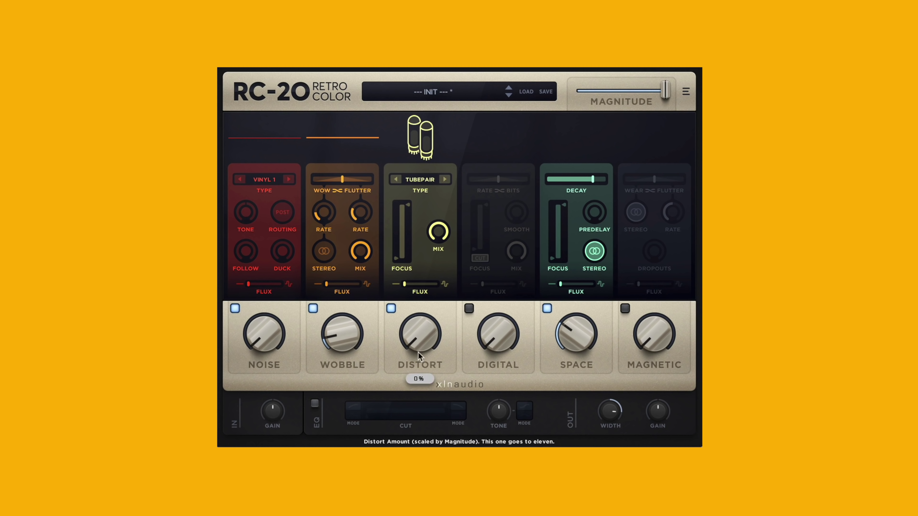
{"action": "left_click_drag", "start_coordinate": [412, 356], "coordinate": [408, 289]}
{"action": "left_click", "coordinate": [391, 309]}
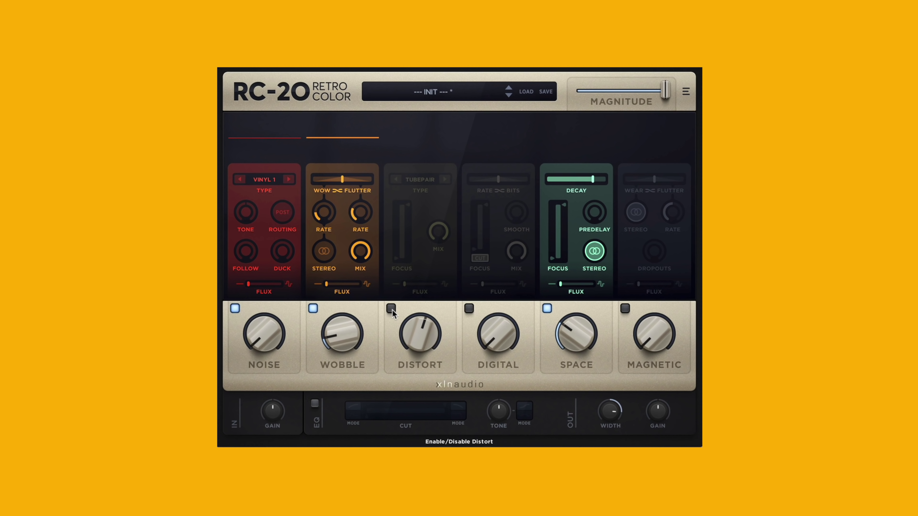
{"action": "left_click", "coordinate": [313, 309]}
{"action": "left_click", "coordinate": [235, 309]}
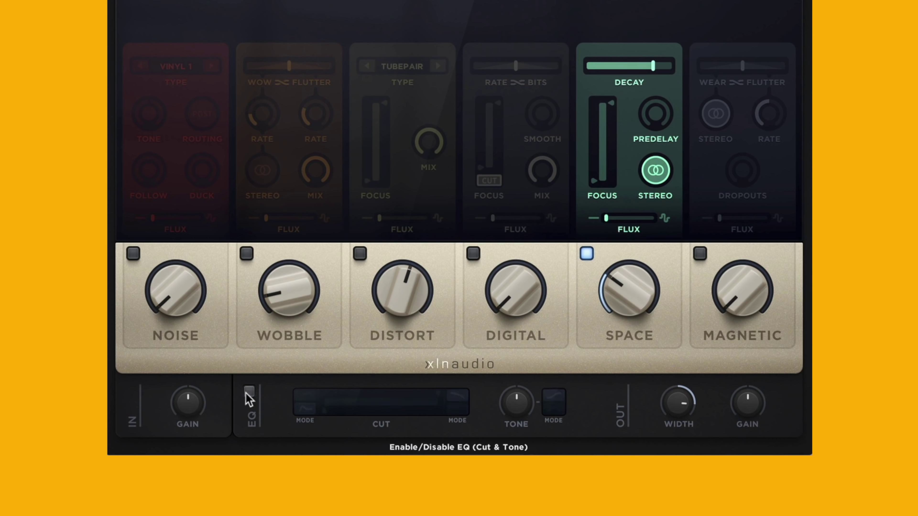
Enable the master EQ with a raised resonant low Cut, Hard high rolloff and adjusted Tone
{"action": "left_click", "coordinate": [314, 403]}
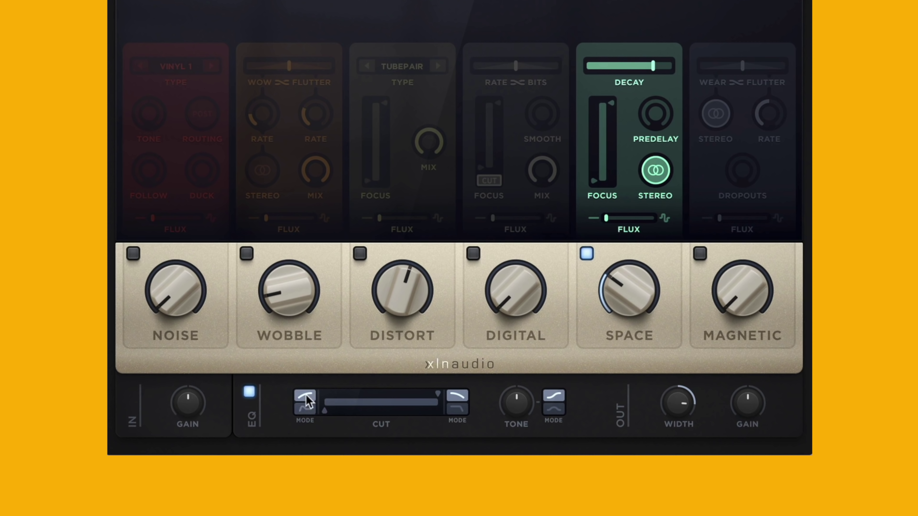
{"action": "left_click", "coordinate": [305, 410]}
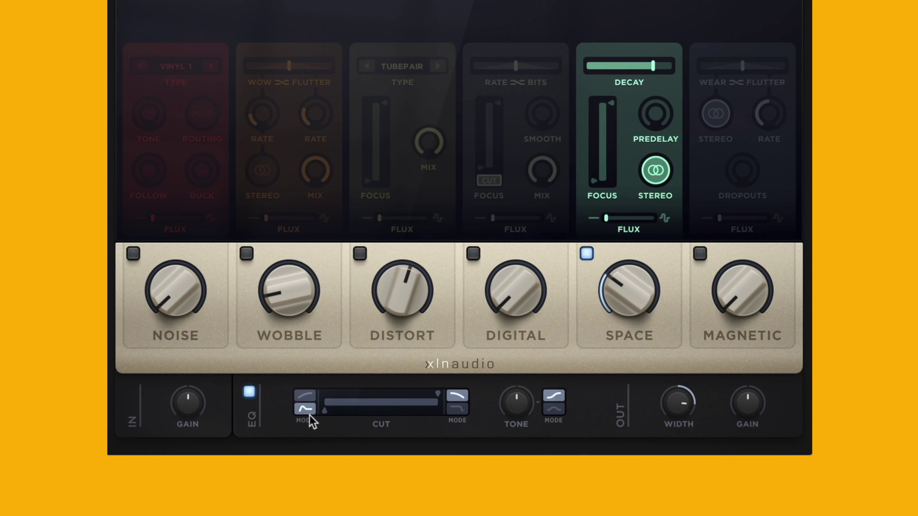
{"action": "left_click_drag", "start_coordinate": [324, 411], "coordinate": [355, 411]}
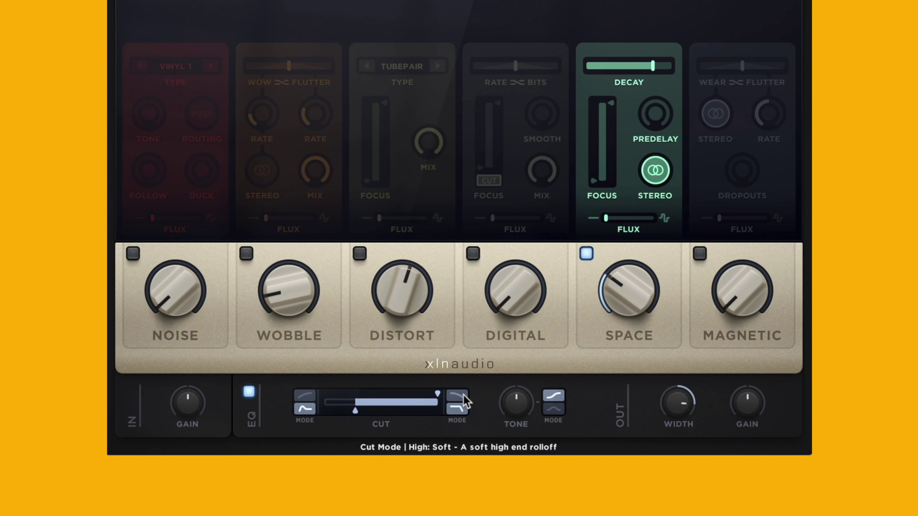
{"action": "left_click", "coordinate": [458, 411]}
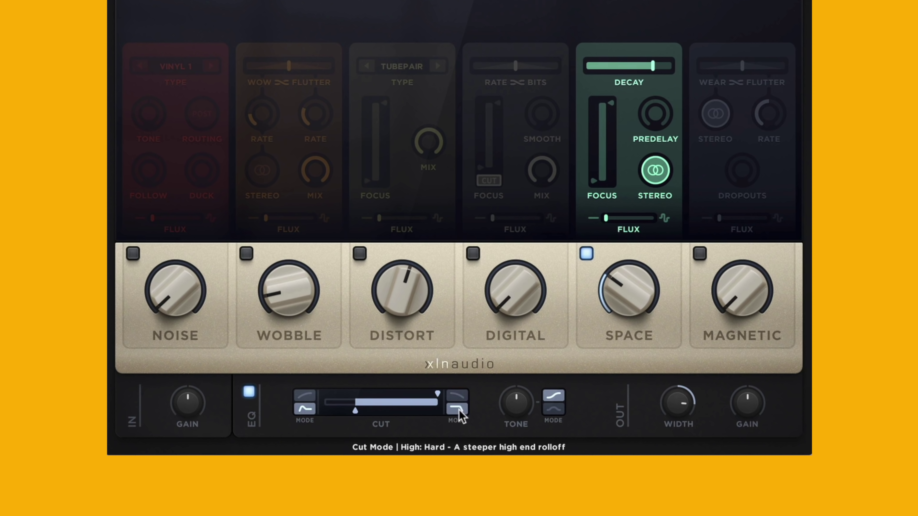
{"action": "left_click_drag", "start_coordinate": [526, 418], "coordinate": [529, 363]}
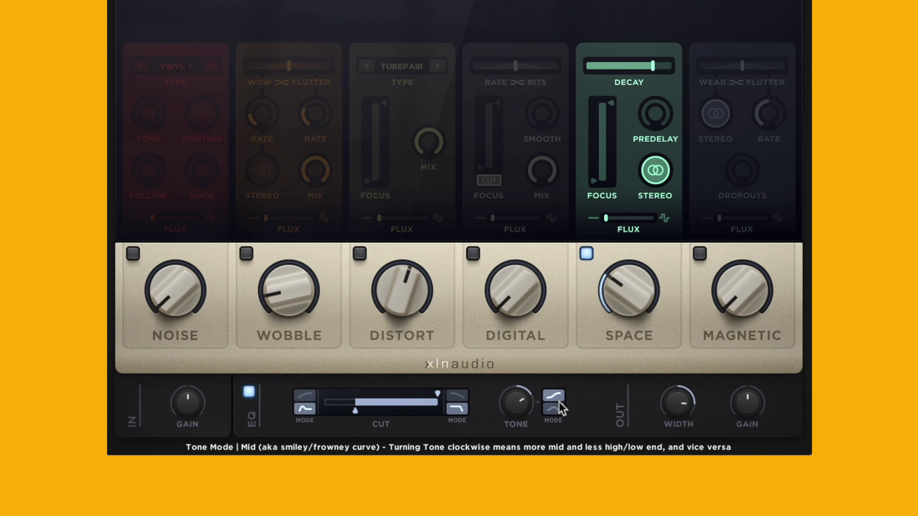
{"action": "scroll", "coordinate": [521, 398], "scroll_direction": "down", "scroll_amount": 5}
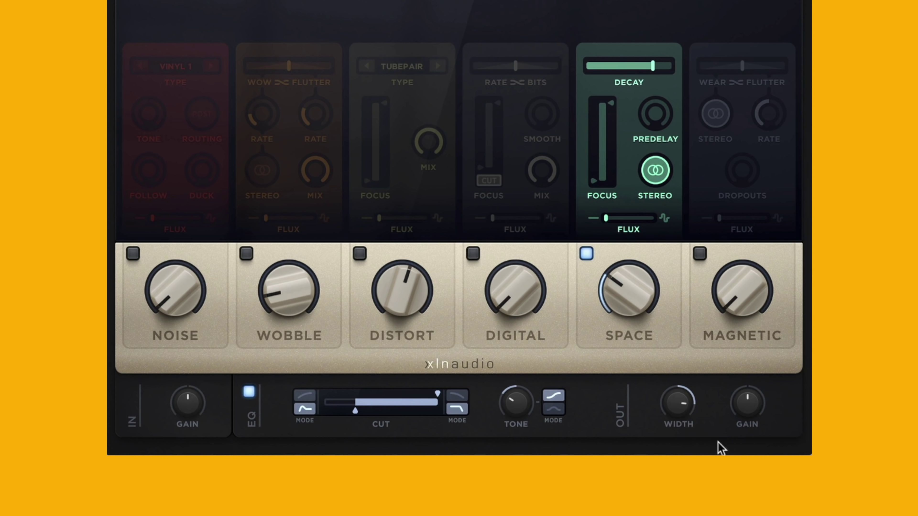
{"action": "scroll", "coordinate": [670, 429], "scroll_direction": "down", "scroll_amount": 2}
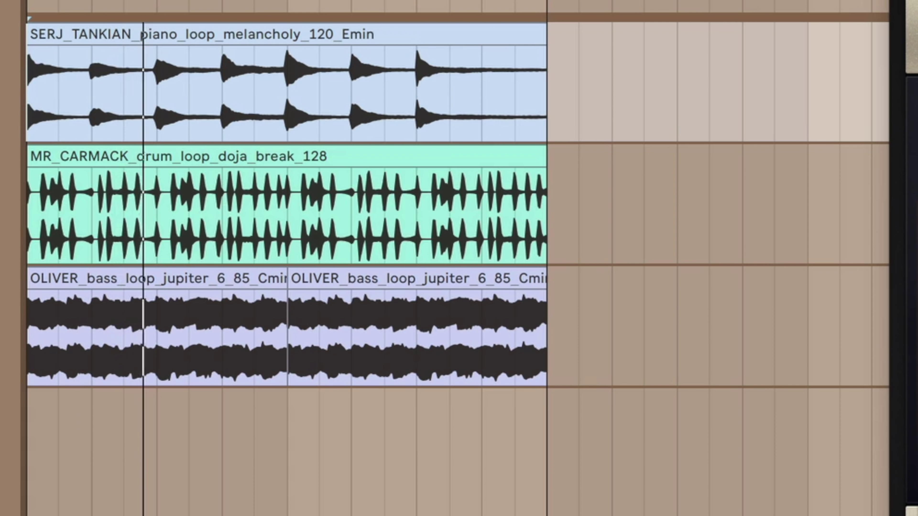
Play the loops from the clip start, select the bass track, and restart playback
{"action": "key", "text": "space"}
{"action": "key", "text": "space"}
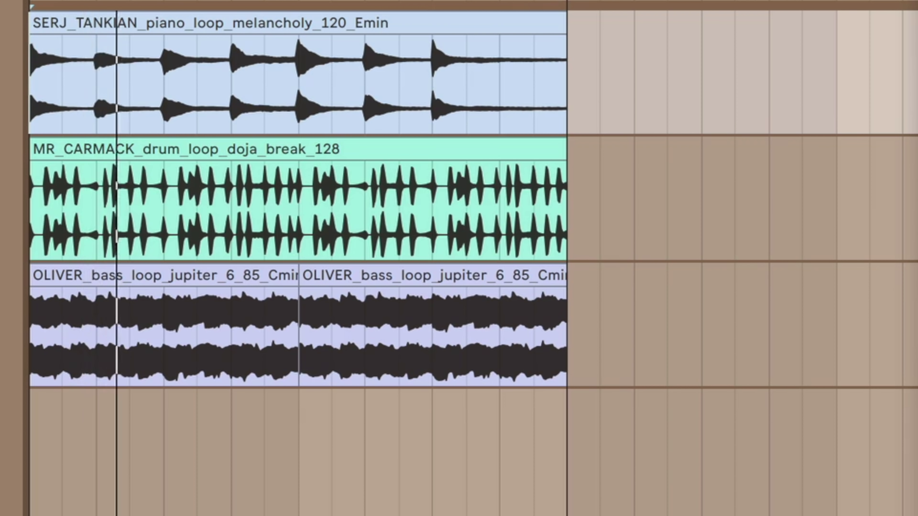
{"action": "left_click", "coordinate": [741, 326]}
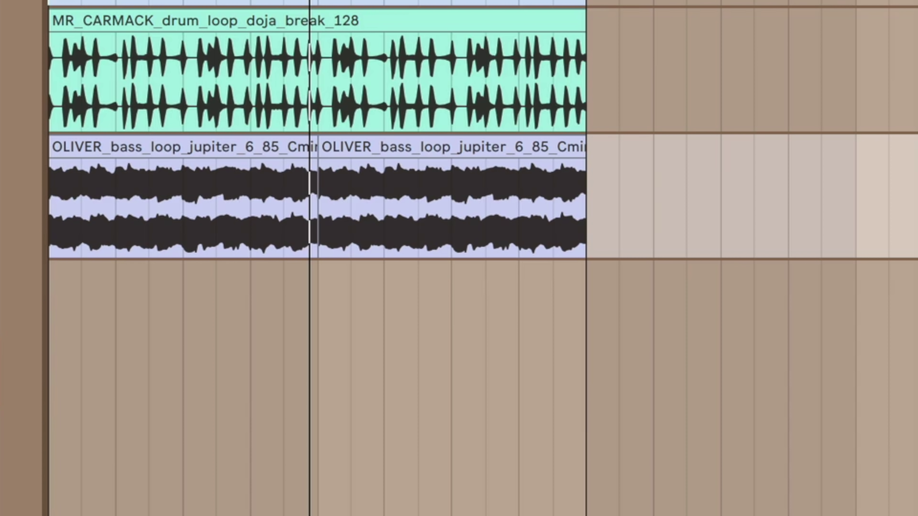
{"action": "key", "text": "space"}
{"action": "key", "text": "space"}
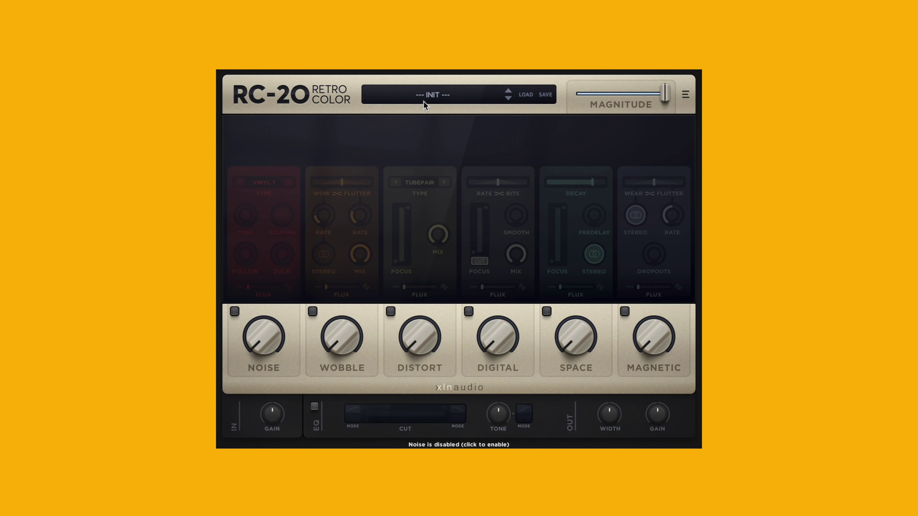
Confirm the --- INIT --- preset in the Preset Browser
{"action": "left_click", "coordinate": [424, 101]}
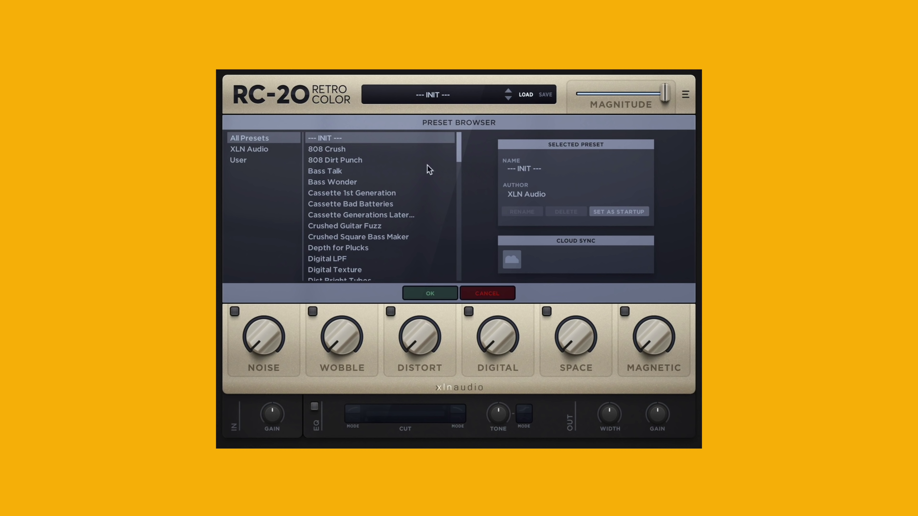
{"action": "left_click", "coordinate": [432, 291]}
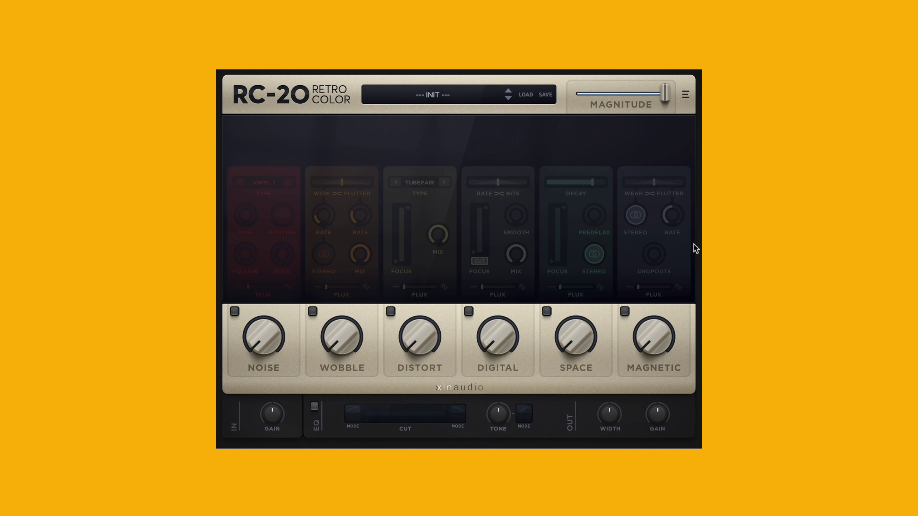
Switch on the Noise module and set its amount to about 34%
{"action": "left_click", "coordinate": [235, 311]}
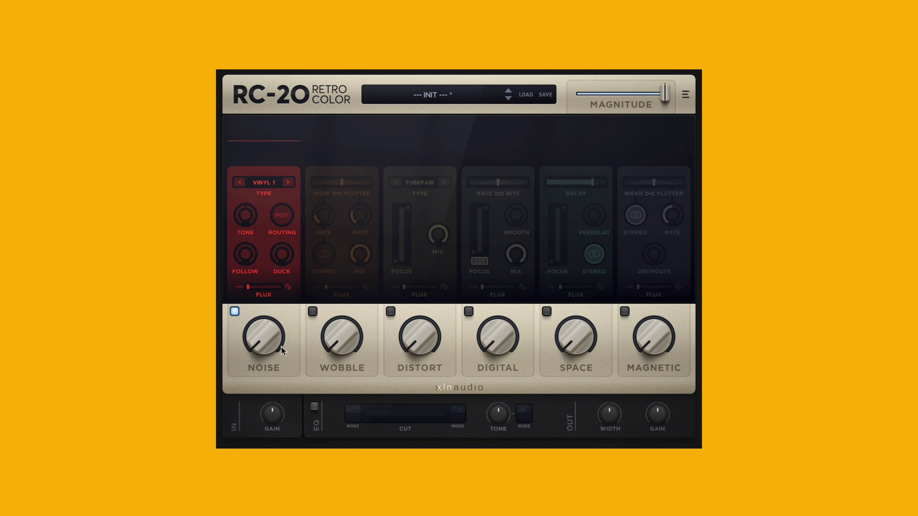
{"action": "left_click_drag", "start_coordinate": [268, 354], "coordinate": [269, 297]}
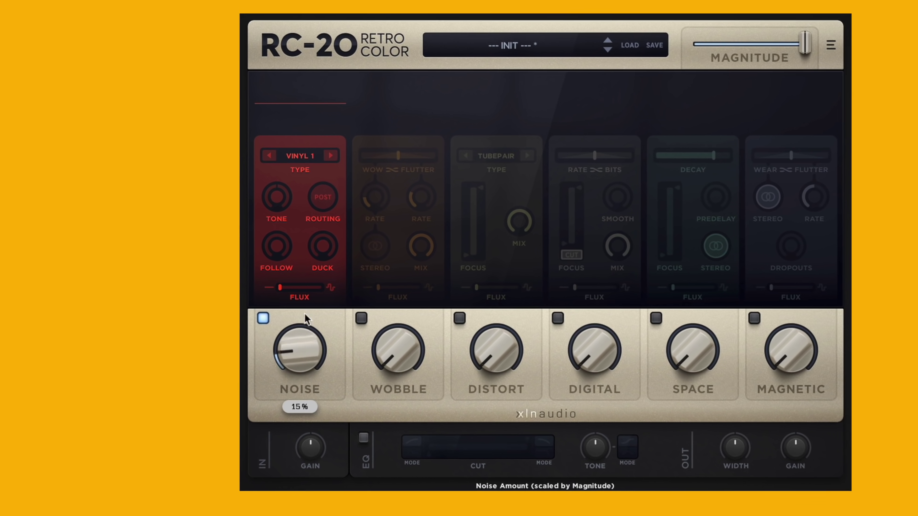
{"action": "left_click_drag", "start_coordinate": [324, 304], "coordinate": [313, 380]}
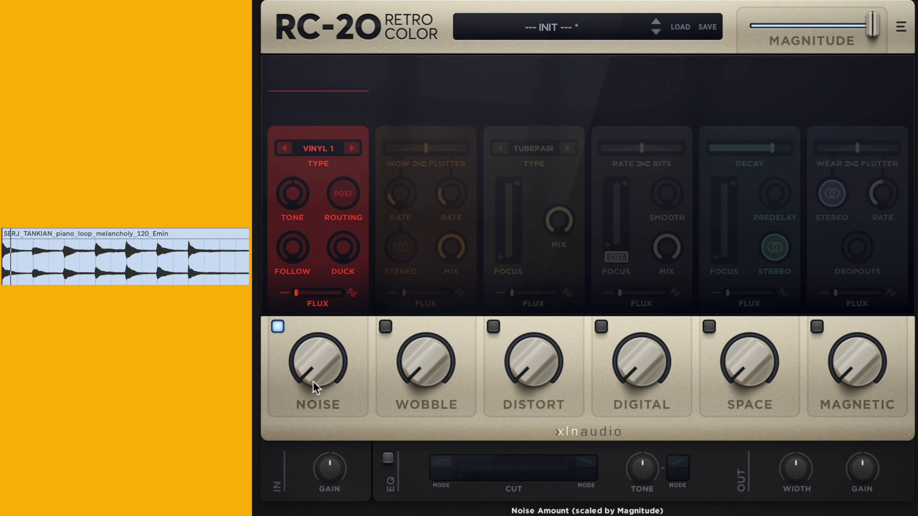
{"action": "left_click_drag", "start_coordinate": [313, 385], "coordinate": [327, 280]}
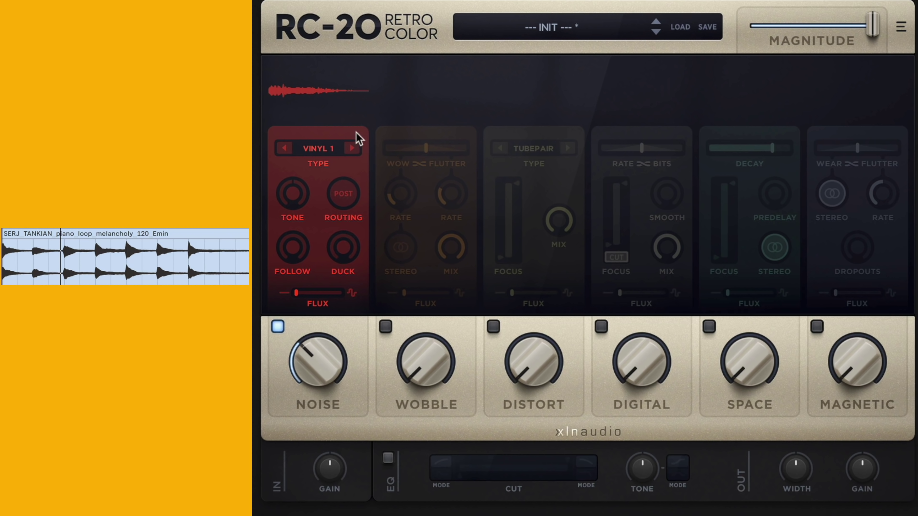
Step the noise type through Vinyl 2 and 7.5" to 15"
{"action": "left_click", "coordinate": [318, 153]}
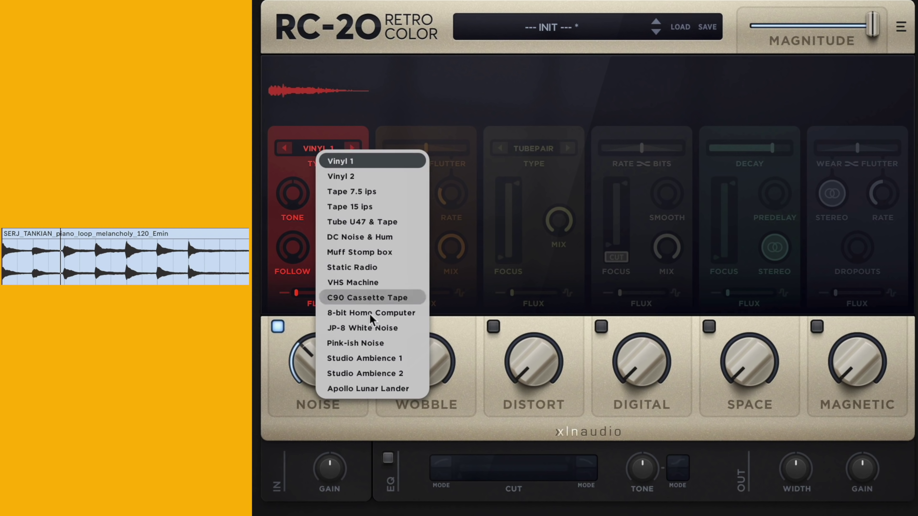
{"action": "left_click", "coordinate": [350, 149]}
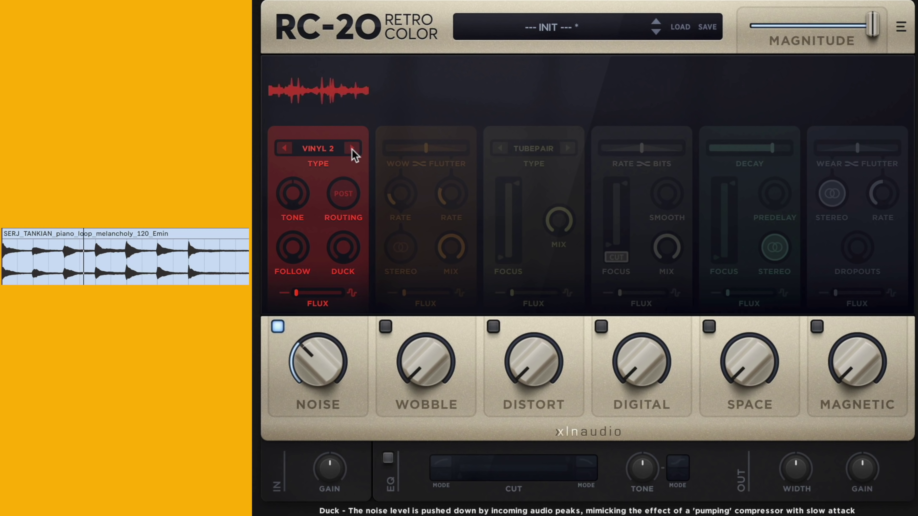
{"action": "left_click", "coordinate": [353, 149]}
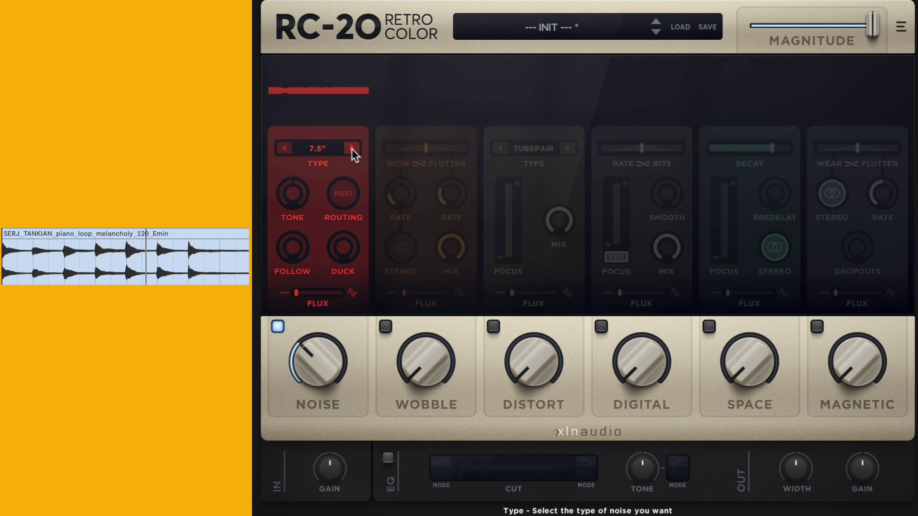
{"action": "left_click", "coordinate": [352, 148]}
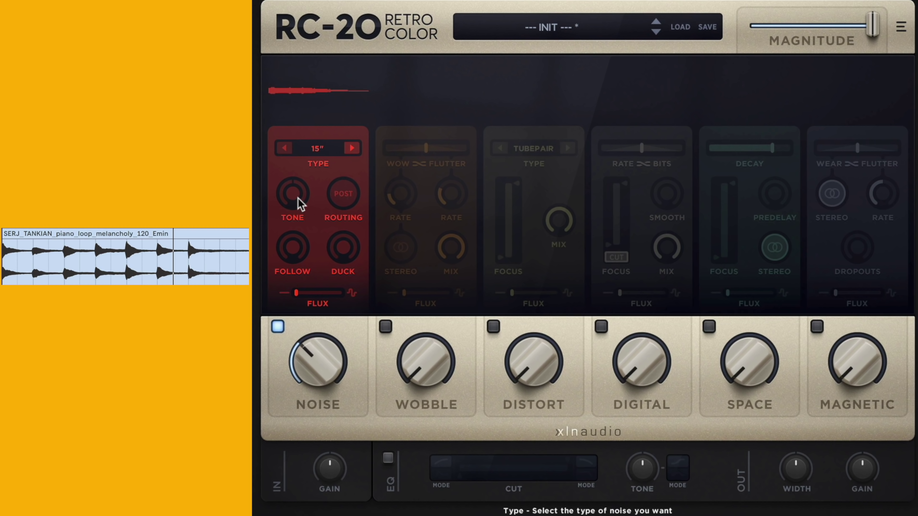
Darken the noise tone to about -11 dB, set Follow to 0% and Duck to 28%
{"action": "left_click_drag", "start_coordinate": [301, 204], "coordinate": [302, 176]}
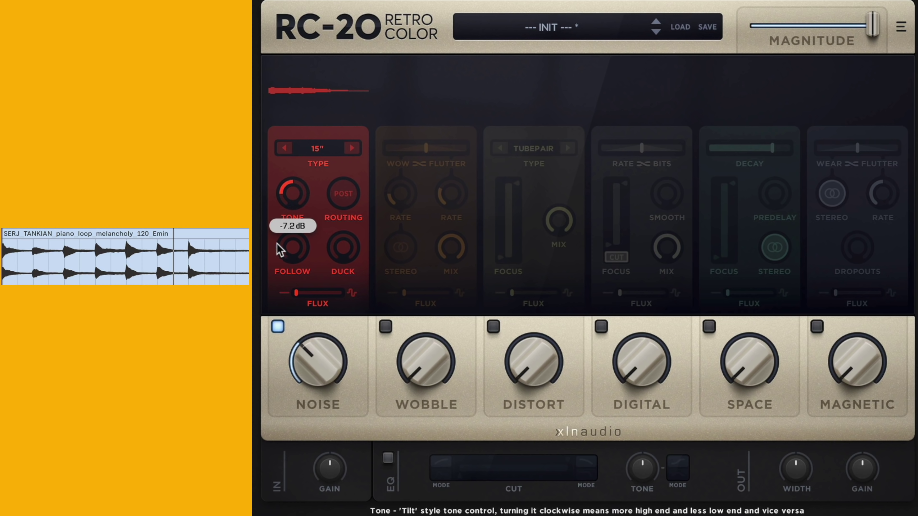
{"action": "left_click_drag", "start_coordinate": [280, 248], "coordinate": [341, 205]}
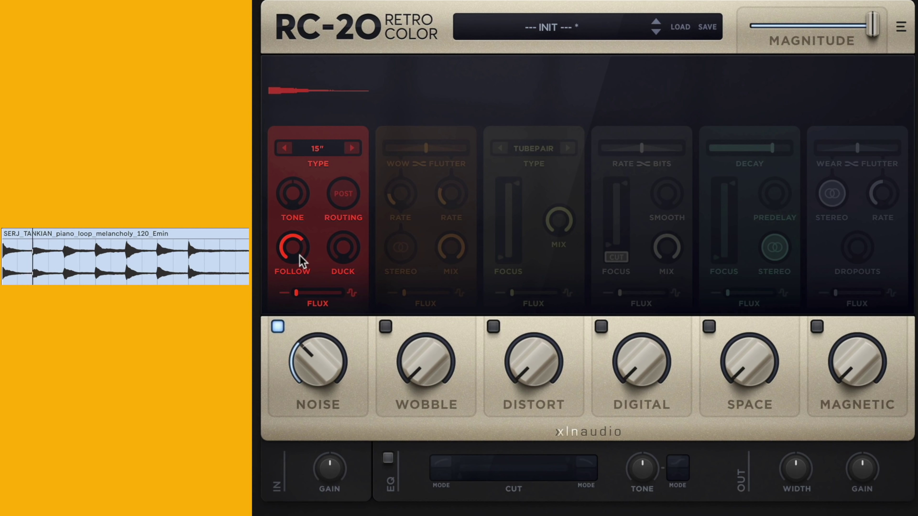
{"action": "left_click_drag", "start_coordinate": [277, 256], "coordinate": [264, 454]}
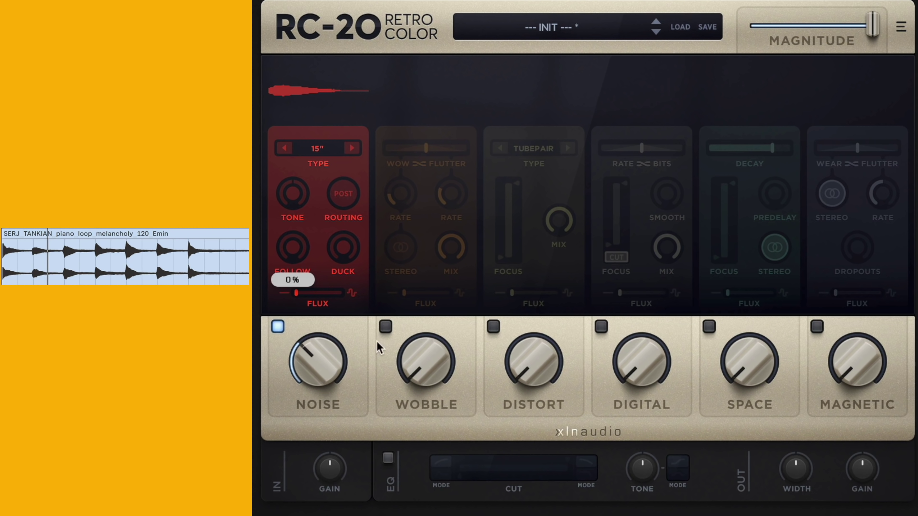
{"action": "left_click_drag", "start_coordinate": [352, 235], "coordinate": [344, 192]}
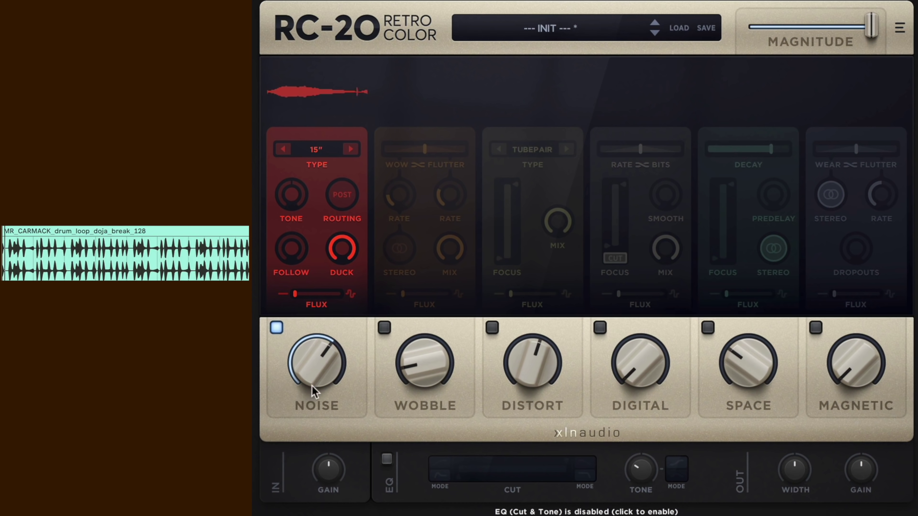
Set the Noise Flux slider to 75%
{"action": "mouse_move", "coordinate": [316, 378]}
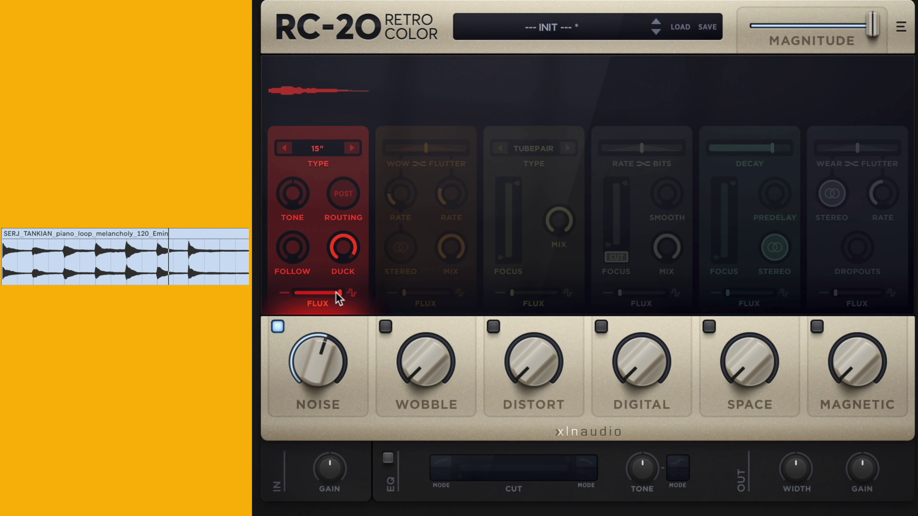
{"action": "left_click_drag", "start_coordinate": [336, 292], "coordinate": [274, 293]}
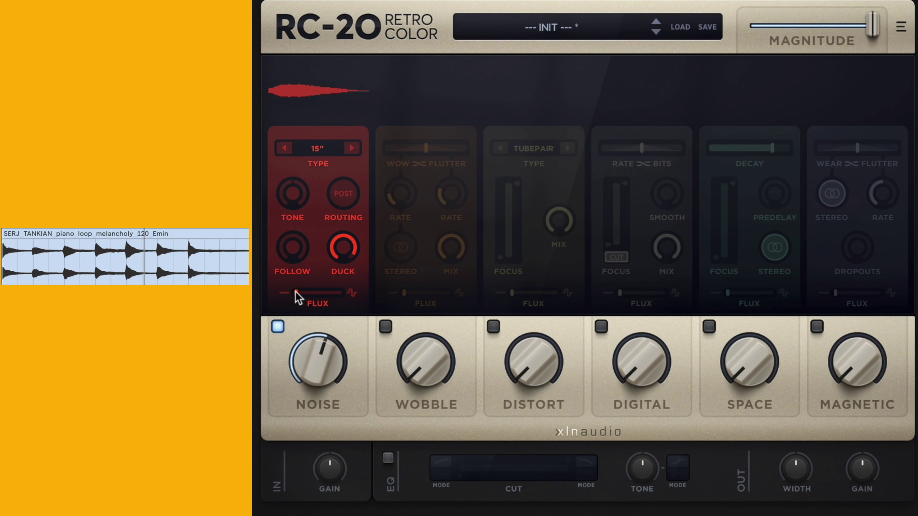
{"action": "left_click_drag", "start_coordinate": [296, 293], "coordinate": [329, 293]}
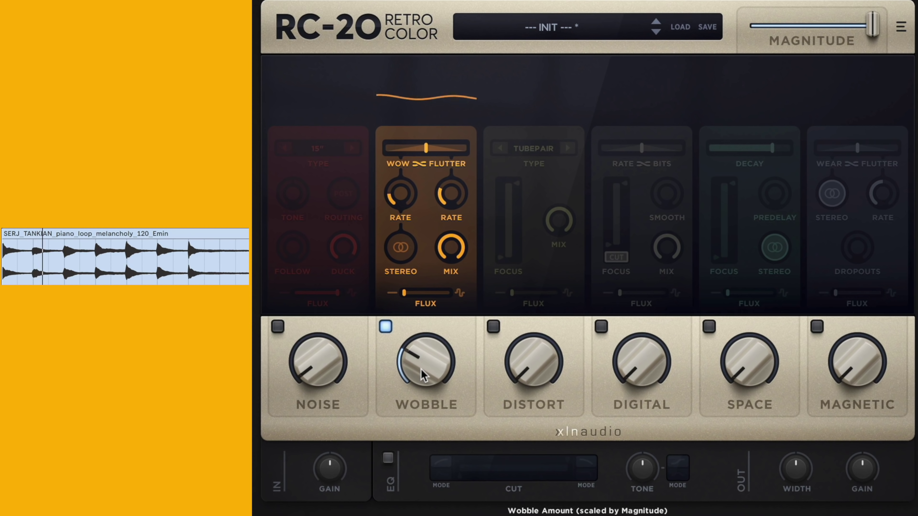
Reset the Wobble amount and raise it halfway, keeping the balance almost pure wow
{"action": "double_click", "coordinate": [419, 376]}
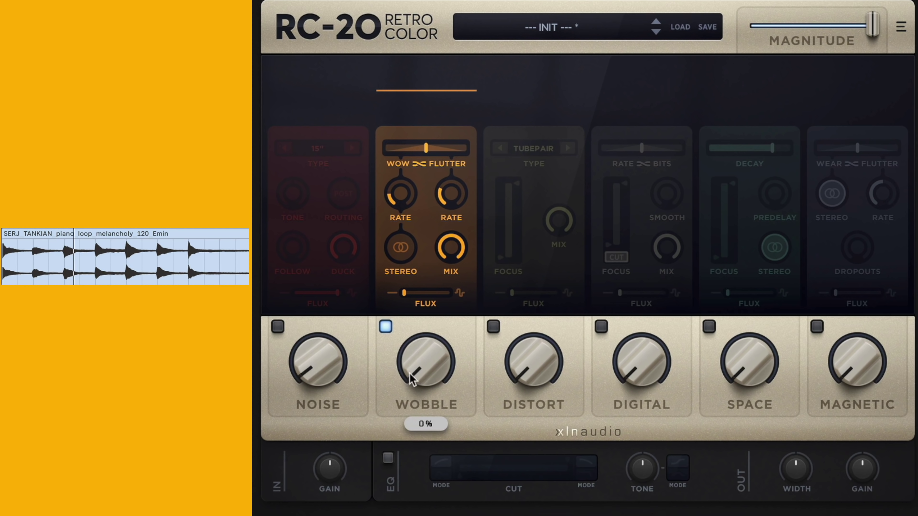
{"action": "left_click_drag", "start_coordinate": [416, 380], "coordinate": [408, 167]}
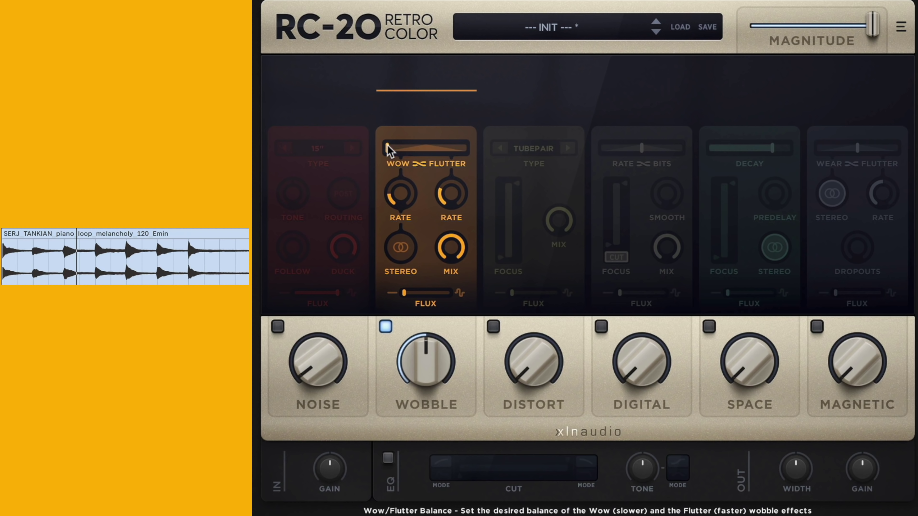
{"action": "mouse_move", "coordinate": [389, 151]}
{"action": "left_click_drag", "start_coordinate": [392, 146], "coordinate": [397, 147]}
{"action": "mouse_move", "coordinate": [398, 148]}
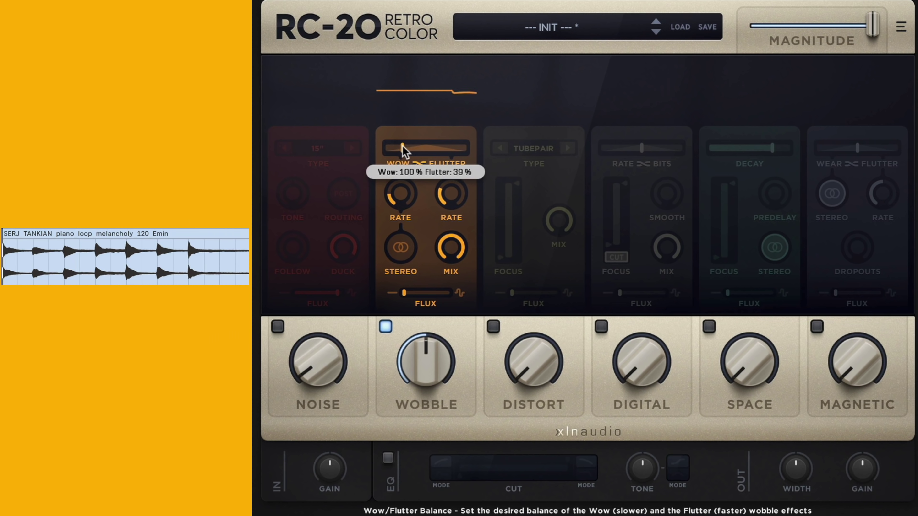
{"action": "left_click_drag", "start_coordinate": [402, 146], "coordinate": [386, 147]}
Speed up the wow rate, set flutter rate to 13.3 Hz, and blend wow with flutter
{"action": "left_click_drag", "start_coordinate": [398, 203], "coordinate": [423, 68]}
{"action": "mouse_move", "coordinate": [405, 200]}
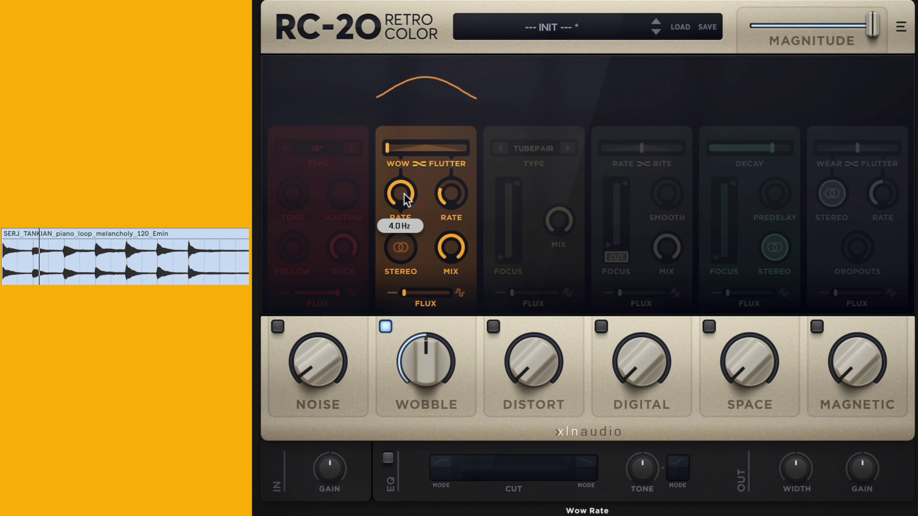
{"action": "left_click_drag", "start_coordinate": [388, 148], "coordinate": [480, 155]}
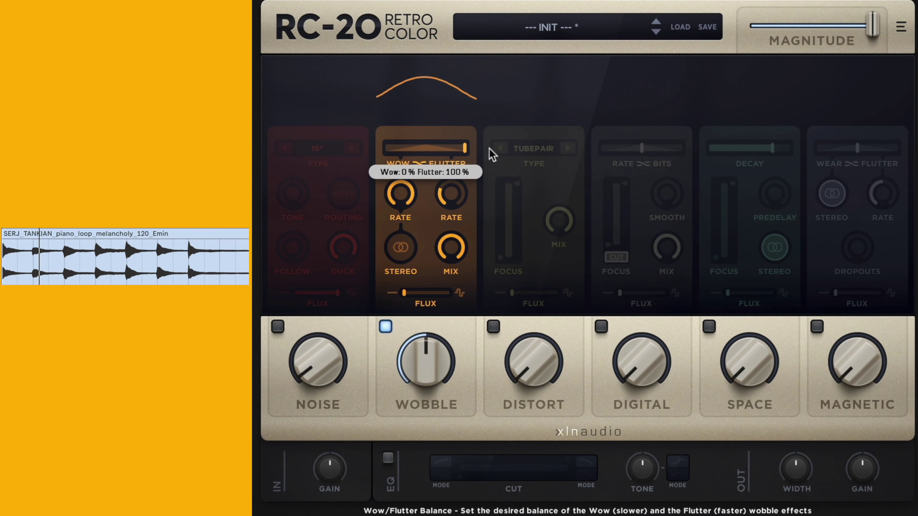
{"action": "left_click_drag", "start_coordinate": [441, 206], "coordinate": [449, 269]}
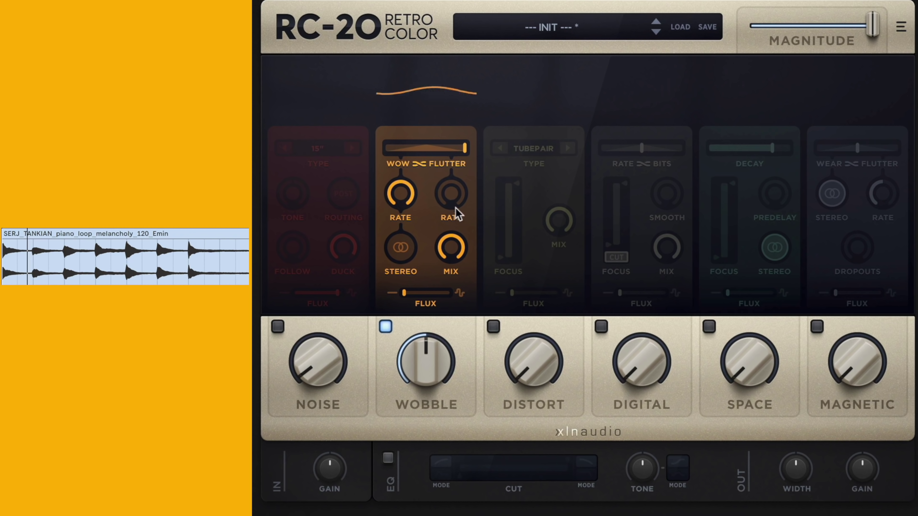
{"action": "left_click_drag", "start_coordinate": [455, 205], "coordinate": [466, 67]}
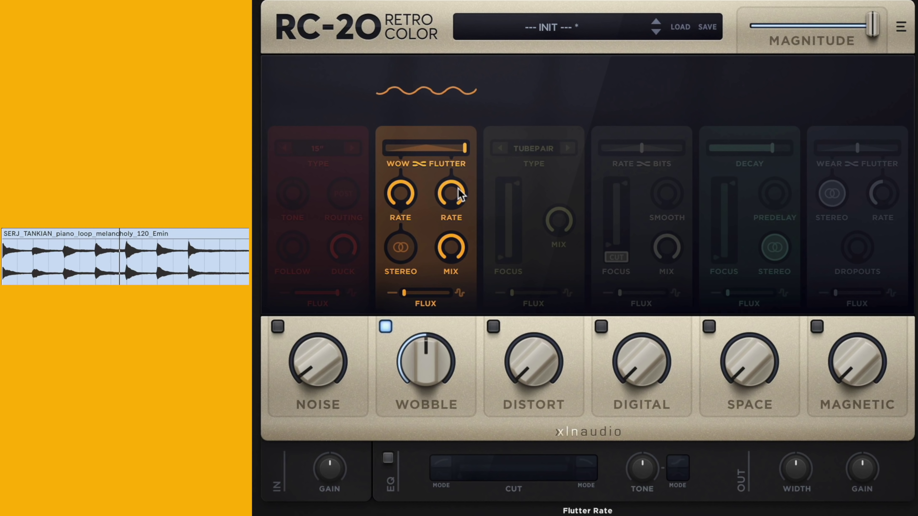
{"action": "left_click_drag", "start_coordinate": [465, 151], "coordinate": [394, 152]}
{"action": "left_click_drag", "start_coordinate": [447, 203], "coordinate": [446, 246]}
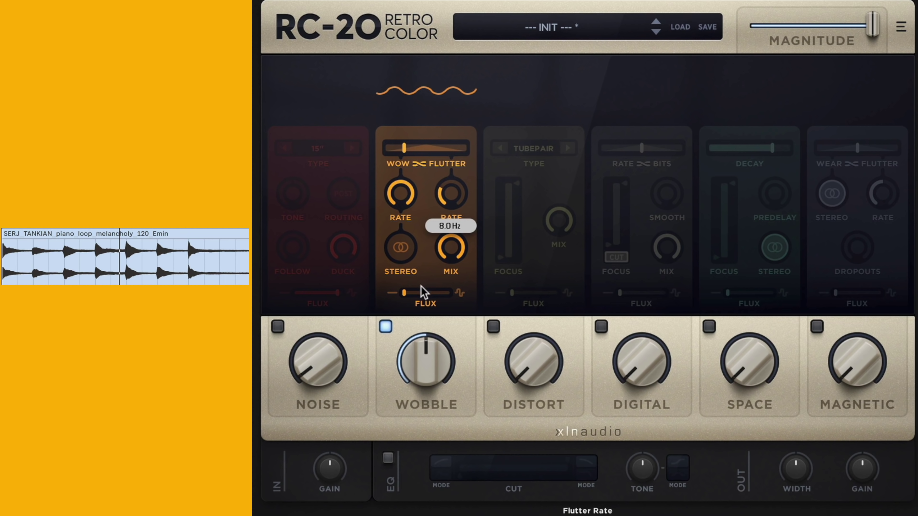
{"action": "mouse_move", "coordinate": [402, 209]}
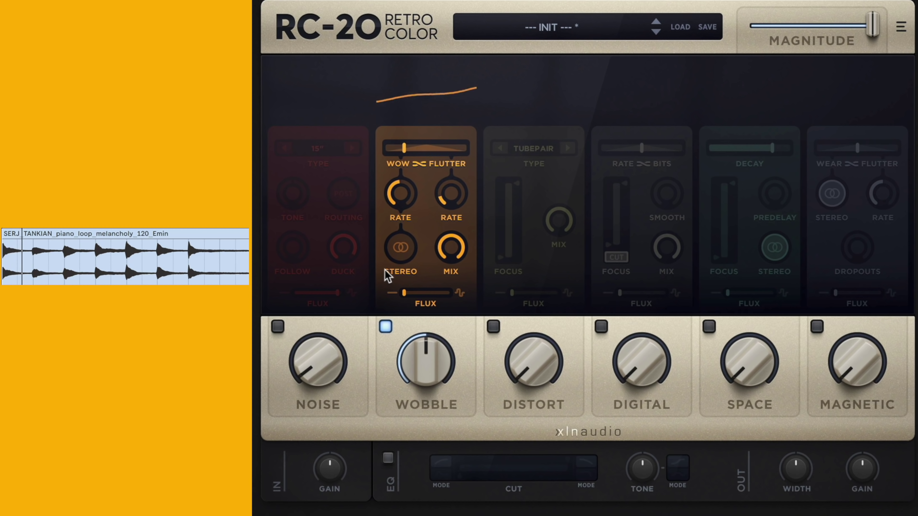
{"action": "mouse_move", "coordinate": [404, 147]}
{"action": "left_mouse_down"}
{"action": "mouse_move", "coordinate": [390, 148]}
{"action": "mouse_move", "coordinate": [412, 149]}
{"action": "left_mouse_up"}
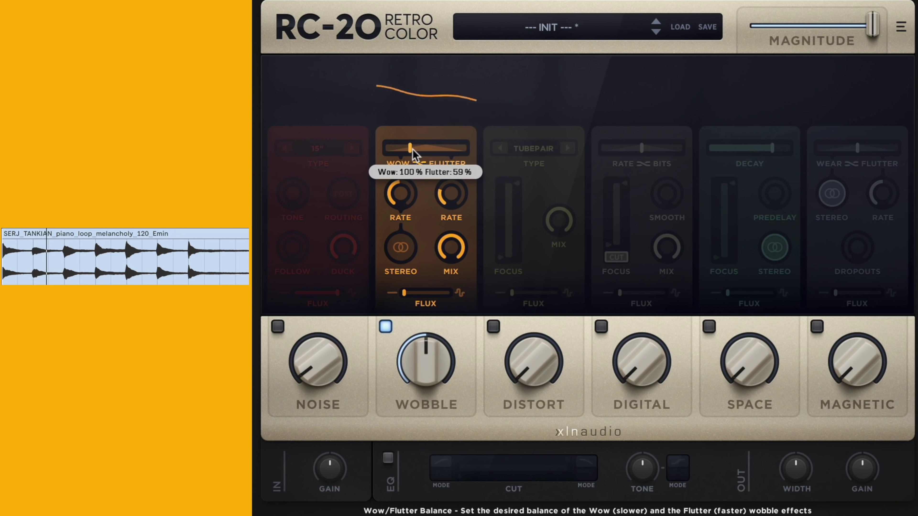
{"action": "mouse_move", "coordinate": [412, 203]}
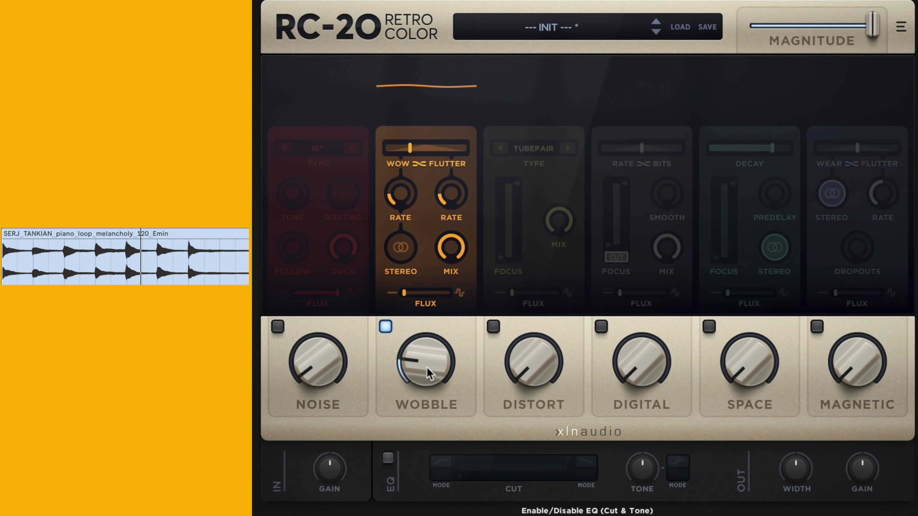
Set Wobble amount to 15%, balance to 54% flutter, turn on Stereo, mix 57%
{"action": "left_click_drag", "start_coordinate": [427, 368], "coordinate": [424, 391]}
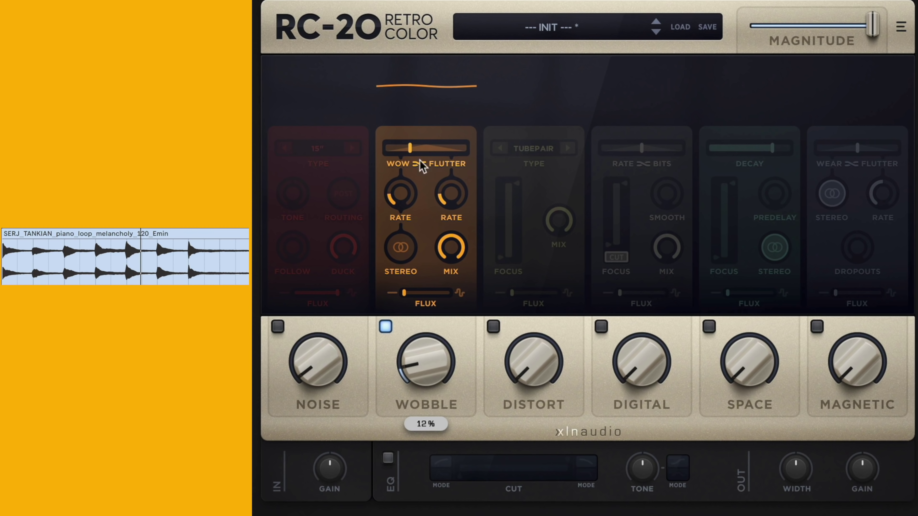
{"action": "left_click_drag", "start_coordinate": [410, 148], "coordinate": [421, 151]}
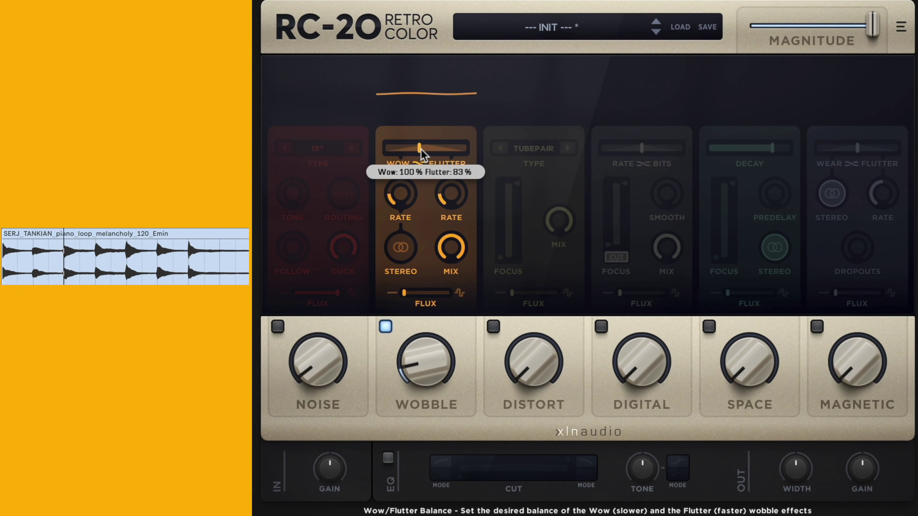
{"action": "left_click", "coordinate": [401, 248]}
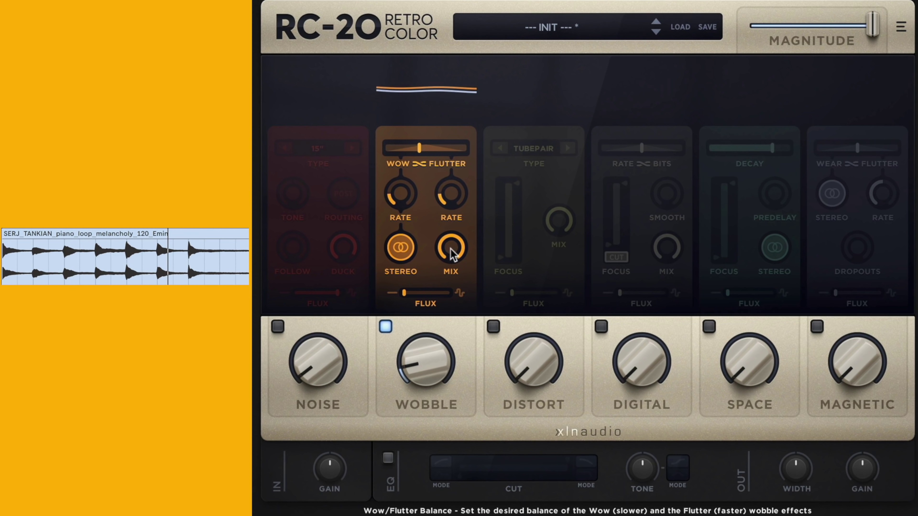
{"action": "left_click_drag", "start_coordinate": [453, 254], "coordinate": [451, 278]}
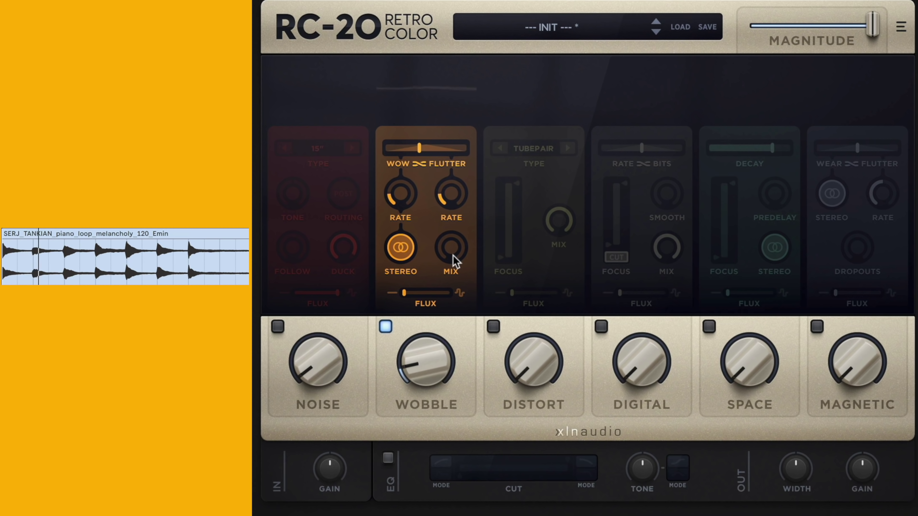
{"action": "left_click_drag", "start_coordinate": [454, 256], "coordinate": [458, 173]}
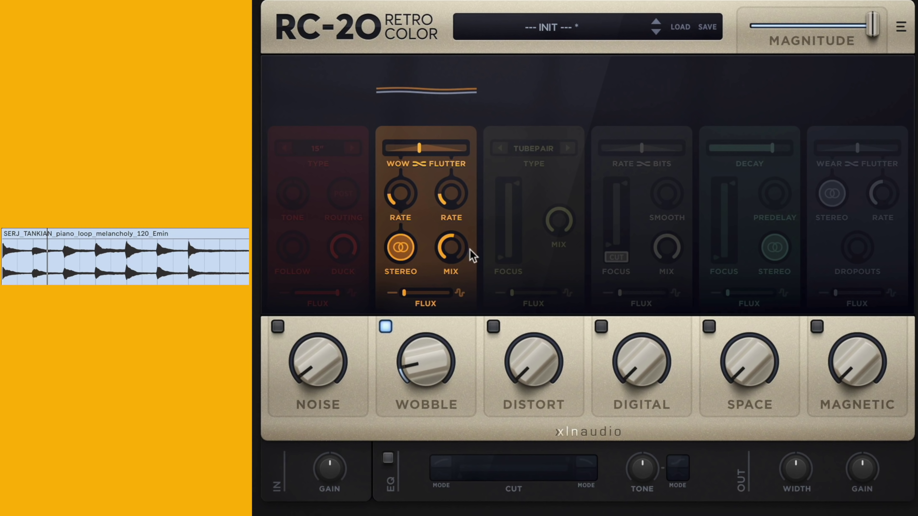
Raise the Wobble amount to 59% and Flux to 100%, then bring up Distort
{"action": "mouse_move", "coordinate": [462, 259]}
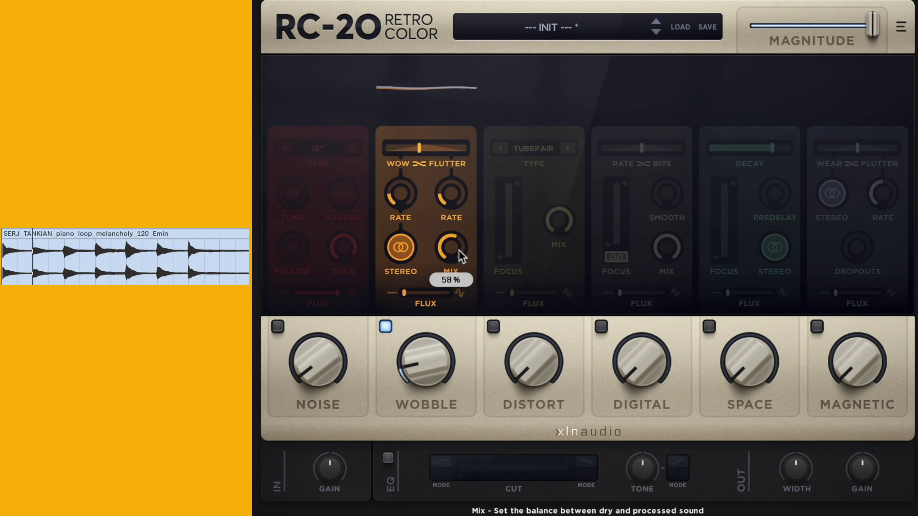
{"action": "mouse_move", "coordinate": [422, 379]}
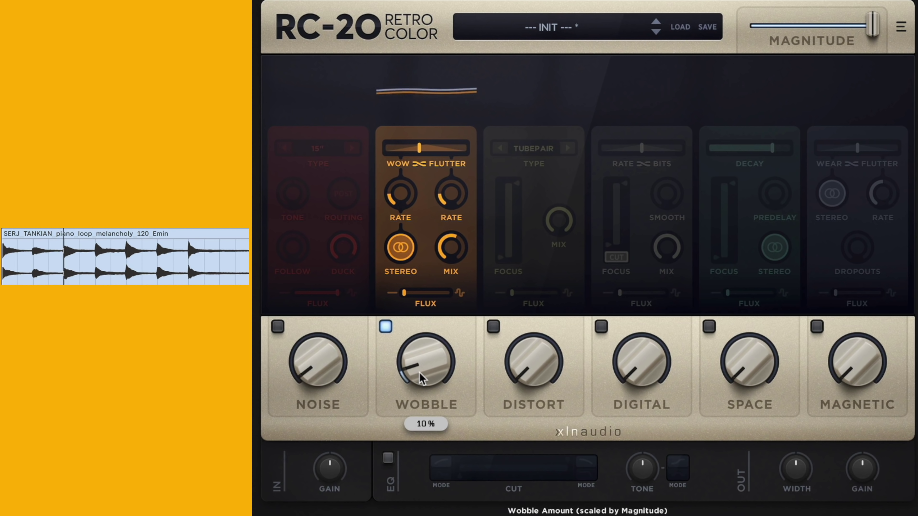
{"action": "left_click_drag", "start_coordinate": [422, 379], "coordinate": [453, 296]}
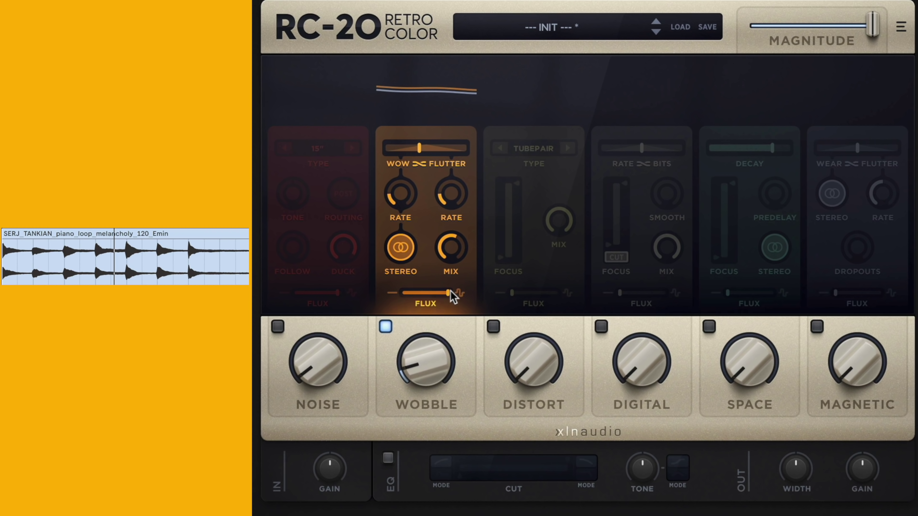
{"action": "left_click", "coordinate": [389, 297]}
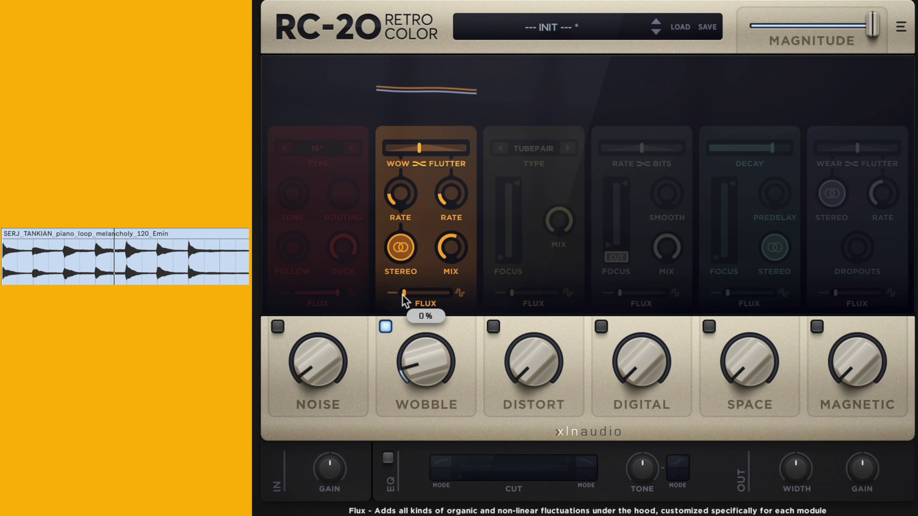
{"action": "left_click_drag", "start_coordinate": [403, 297], "coordinate": [450, 297]}
{"action": "left_click", "coordinate": [550, 369]}
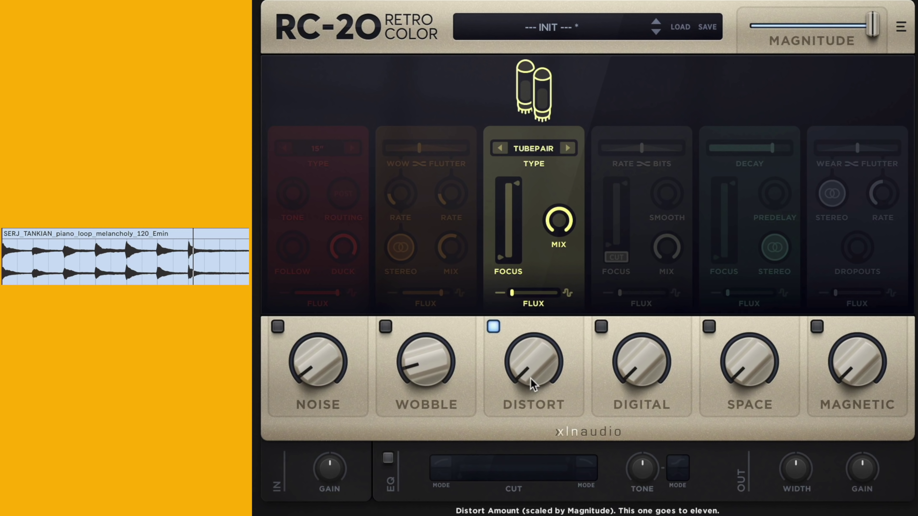
Keep TubePair distortion, narrow the focus to 936 Hz and set mix about 96%
{"action": "left_click", "coordinate": [527, 141]}
{"action": "left_click", "coordinate": [517, 146]}
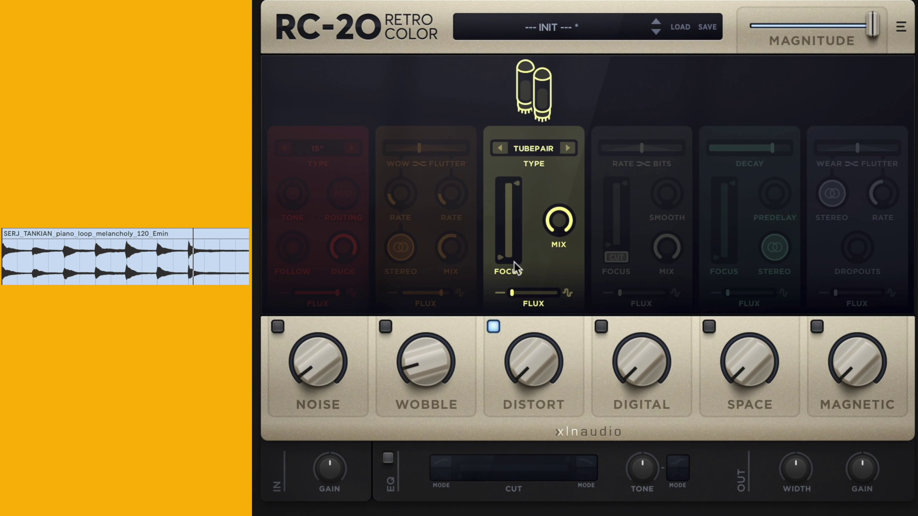
{"action": "left_click_drag", "start_coordinate": [506, 249], "coordinate": [501, 293]}
{"action": "left_click_drag", "start_coordinate": [554, 220], "coordinate": [529, 306]}
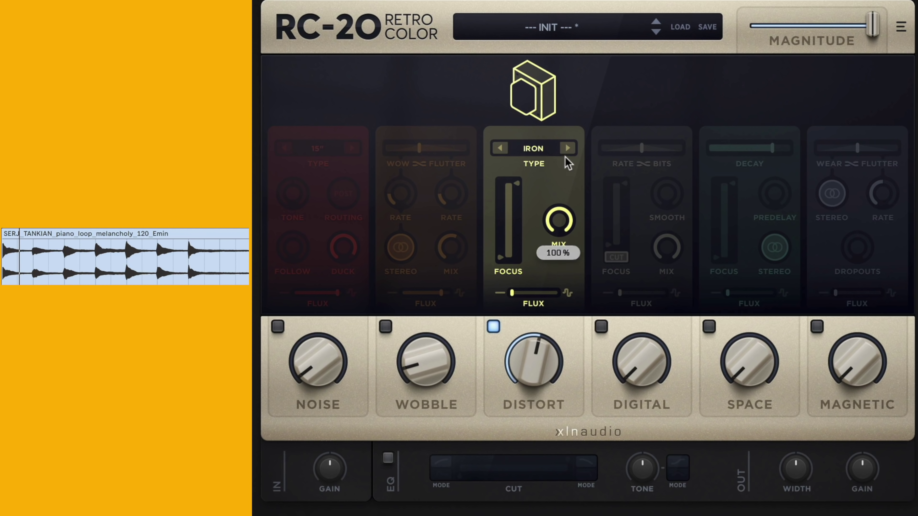
Step the Distort type from TubePair through Iron and Crunch to Heavy
{"action": "left_click", "coordinate": [500, 148]}
{"action": "left_click", "coordinate": [534, 143]}
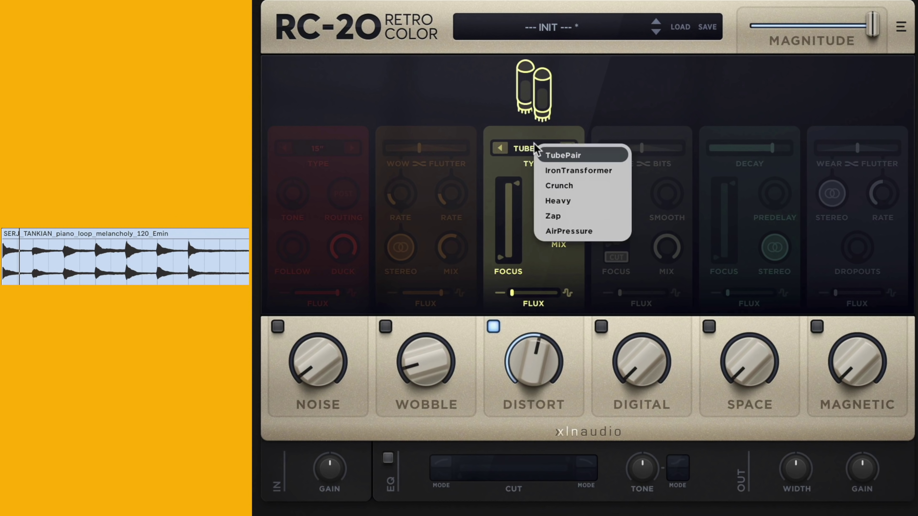
{"action": "left_click", "coordinate": [498, 149]}
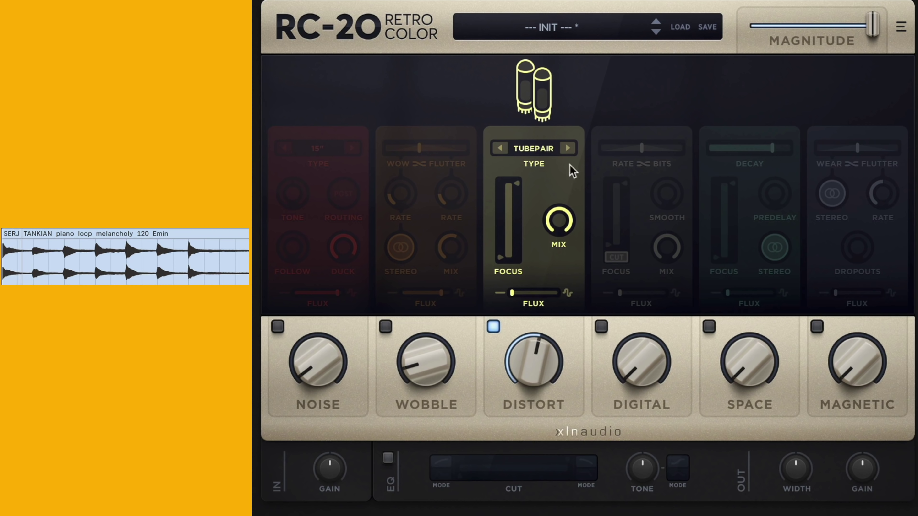
{"action": "left_click", "coordinate": [568, 148]}
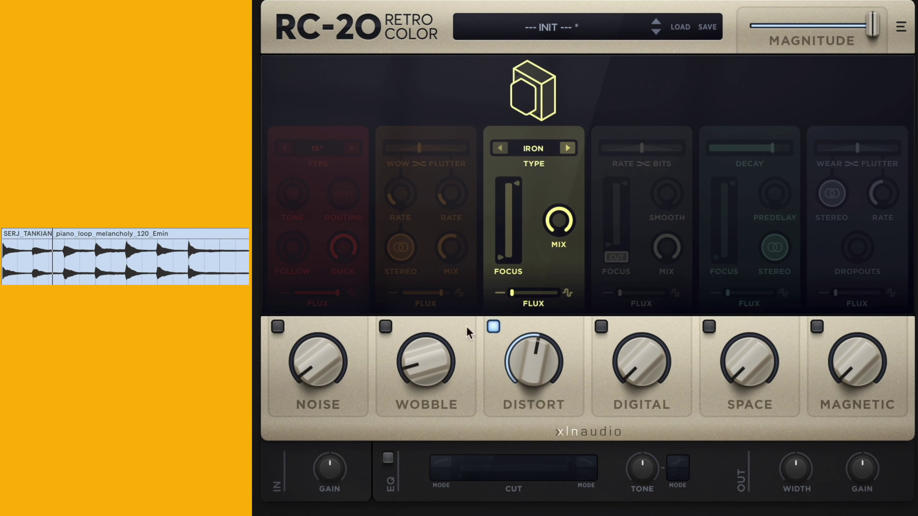
{"action": "left_click", "coordinate": [568, 148]}
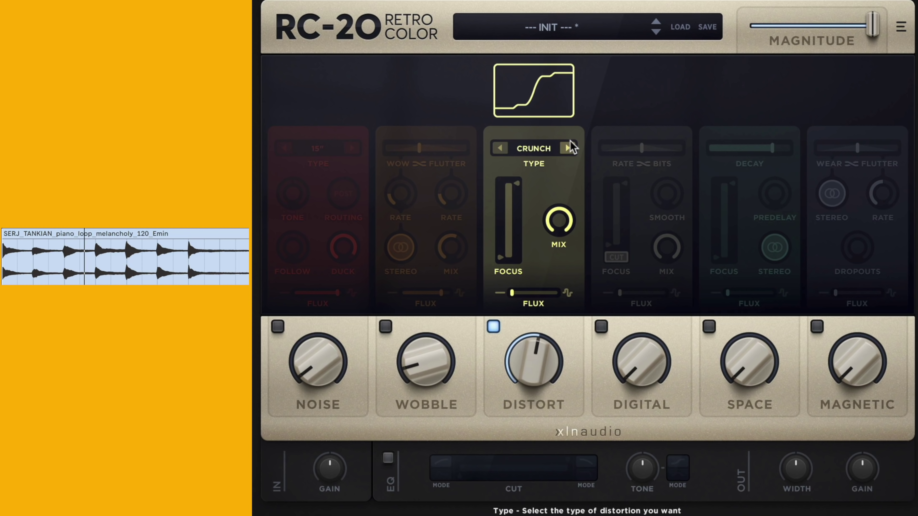
{"action": "mouse_move", "coordinate": [561, 237]}
{"action": "left_click", "coordinate": [567, 148]}
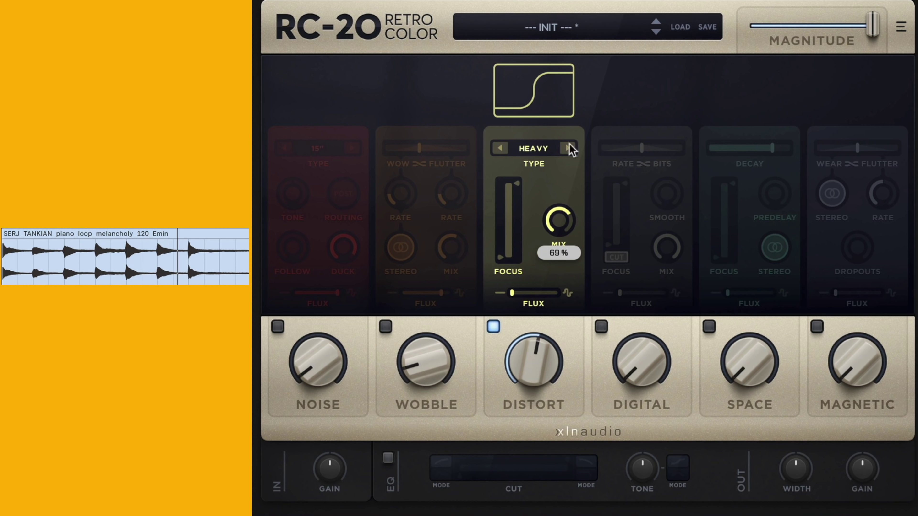
Set Distort type to Crunch, focus about 70–4161 Hz, distortion 47% and Flux 73%
{"action": "left_click", "coordinate": [567, 149]}
{"action": "mouse_move", "coordinate": [505, 247]}
{"action": "left_mouse_down"}
{"action": "mouse_move", "coordinate": [516, 192]}
{"action": "mouse_move", "coordinate": [499, 252]}
{"action": "mouse_move", "coordinate": [501, 232]}
{"action": "left_mouse_up"}
{"action": "mouse_move", "coordinate": [516, 206]}
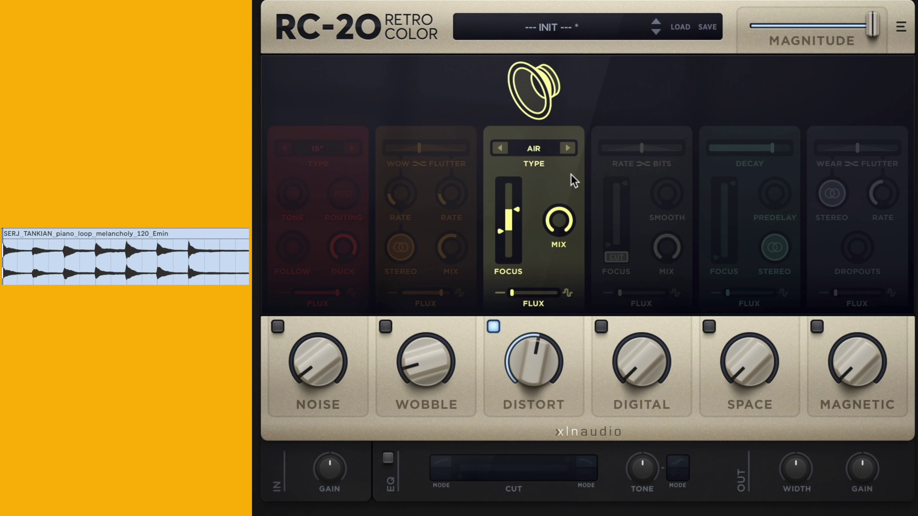
{"action": "left_click", "coordinate": [571, 149]}
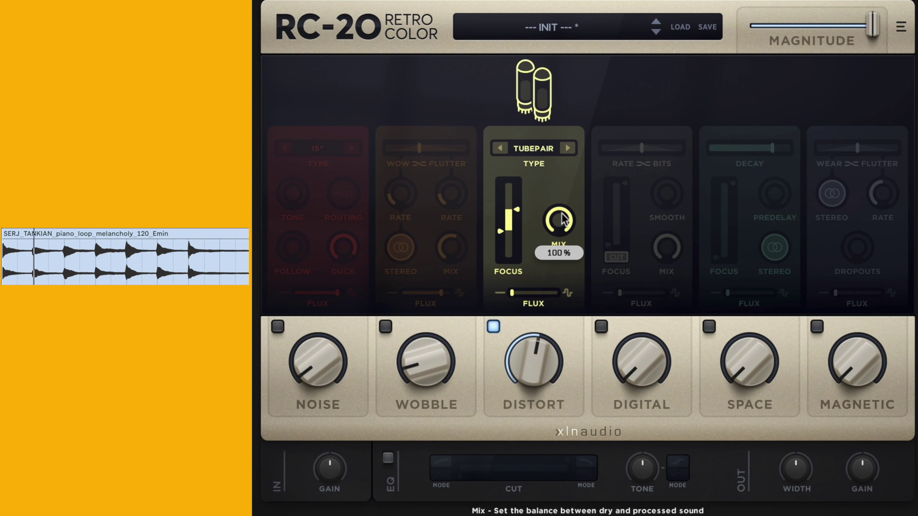
{"action": "left_click", "coordinate": [568, 149]}
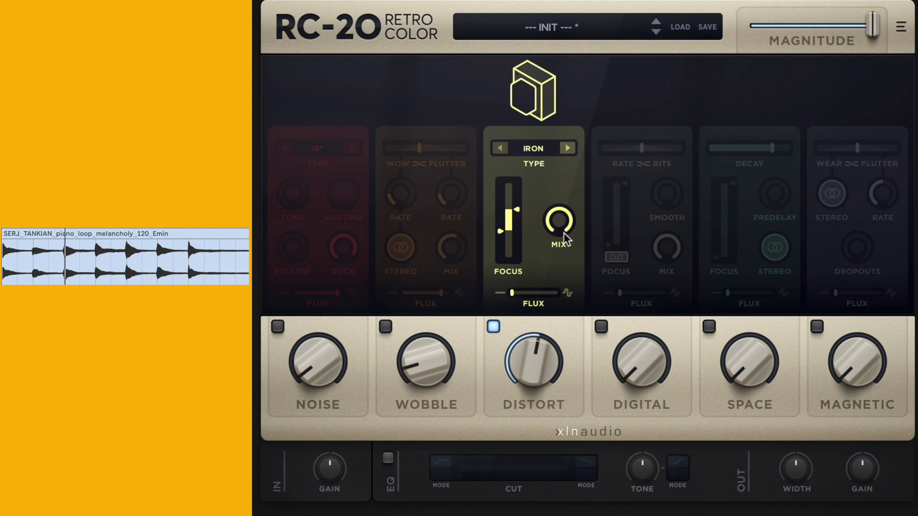
{"action": "left_click", "coordinate": [567, 148]}
{"action": "left_click_drag", "start_coordinate": [548, 371], "coordinate": [521, 433]}
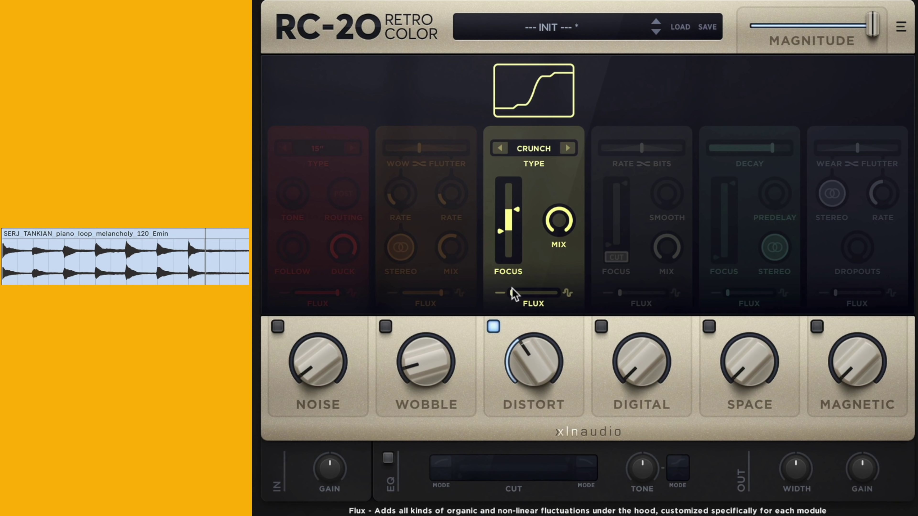
{"action": "left_click_drag", "start_coordinate": [511, 289], "coordinate": [560, 292]}
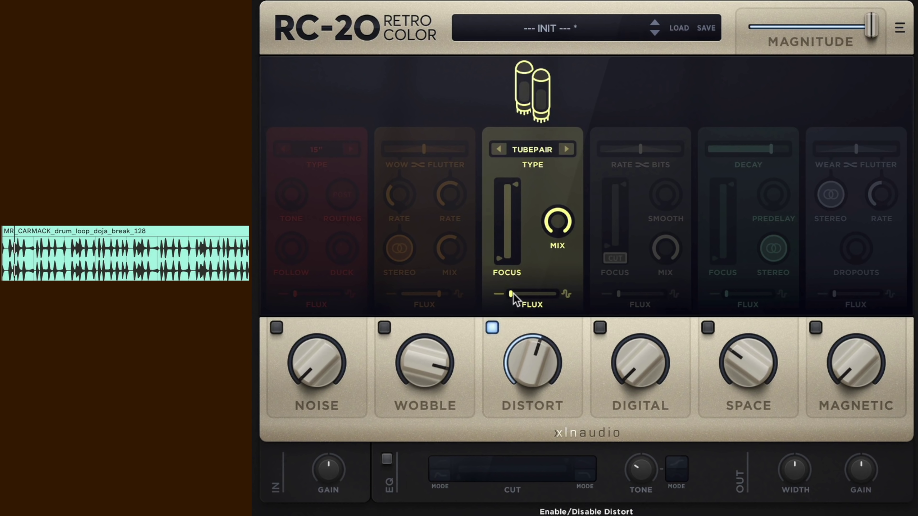
Raise the distortion amount to about 50% and its mix to 81%, on Crunch
{"action": "left_click", "coordinate": [566, 149]}
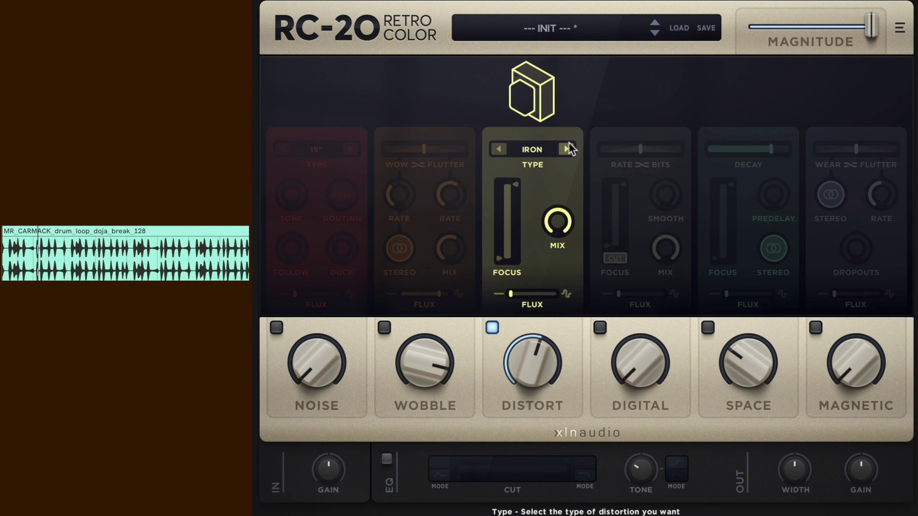
{"action": "left_click", "coordinate": [567, 149]}
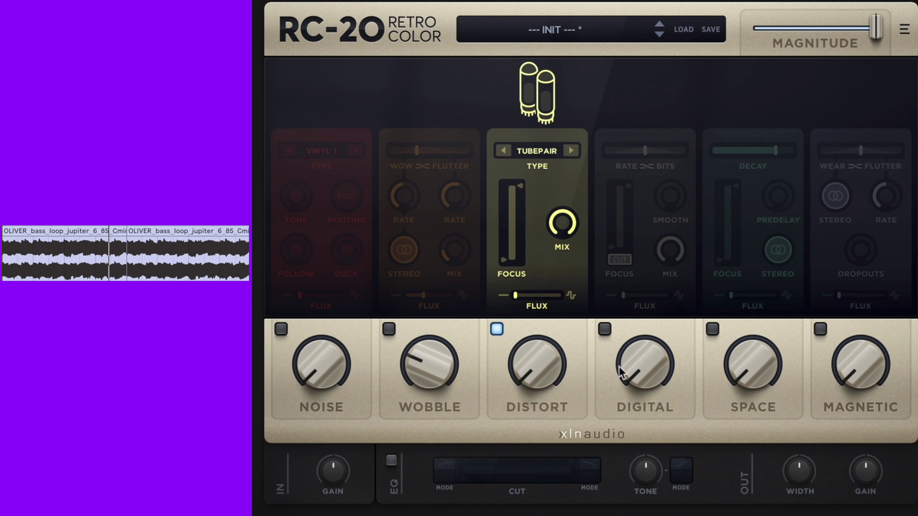
{"action": "left_click_drag", "start_coordinate": [532, 367], "coordinate": [573, 165]}
{"action": "left_click", "coordinate": [572, 151]}
{"action": "mouse_move", "coordinate": [561, 224]}
{"action": "left_mouse_down"}
{"action": "mouse_move", "coordinate": [562, 214]}
{"action": "mouse_move", "coordinate": [559, 224]}
{"action": "left_mouse_up"}
{"action": "left_click", "coordinate": [571, 150]}
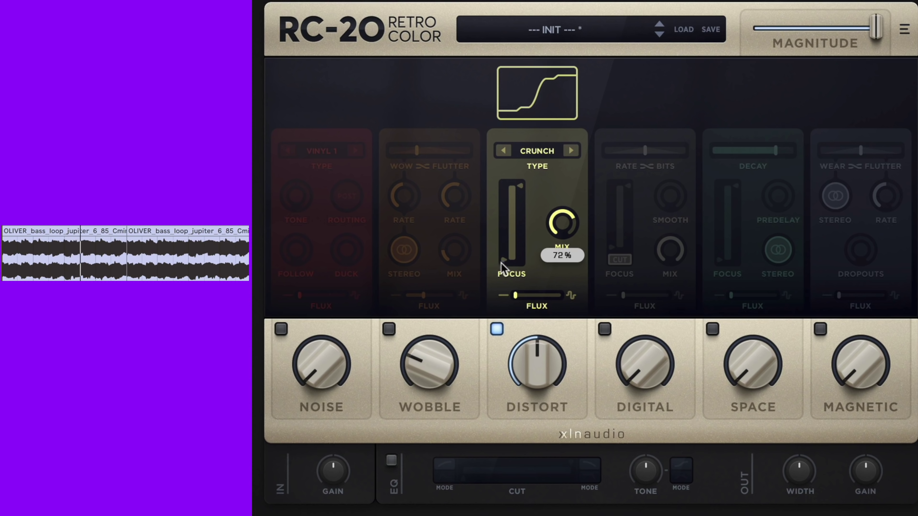
Narrow the distortion focus band, raise Flux to 83%, and finish on the Air type
{"action": "left_click_drag", "start_coordinate": [503, 263], "coordinate": [503, 232]}
{"action": "left_click", "coordinate": [571, 151]}
{"action": "left_click_drag", "start_coordinate": [521, 193], "coordinate": [522, 218]}
{"action": "mouse_move", "coordinate": [567, 252]}
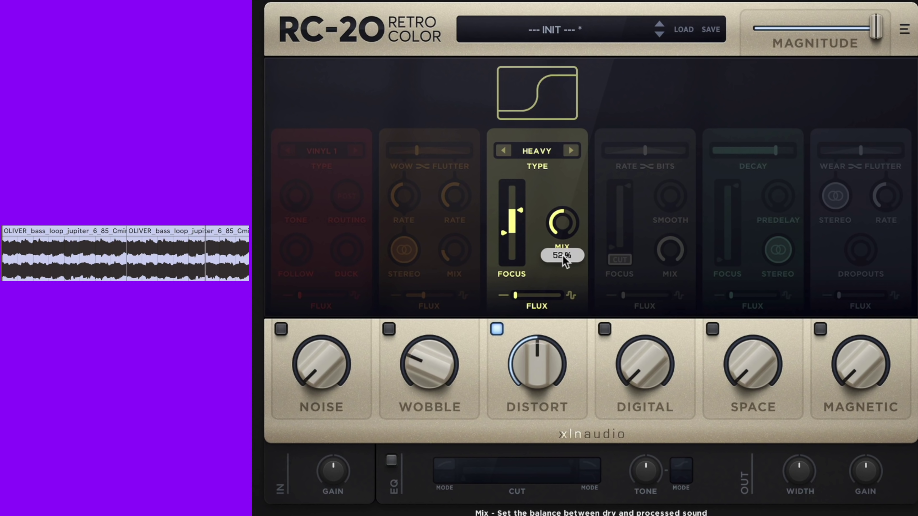
{"action": "left_click_drag", "start_coordinate": [515, 296], "coordinate": [552, 302]}
{"action": "left_click", "coordinate": [575, 154]}
{"action": "left_click", "coordinate": [575, 156]}
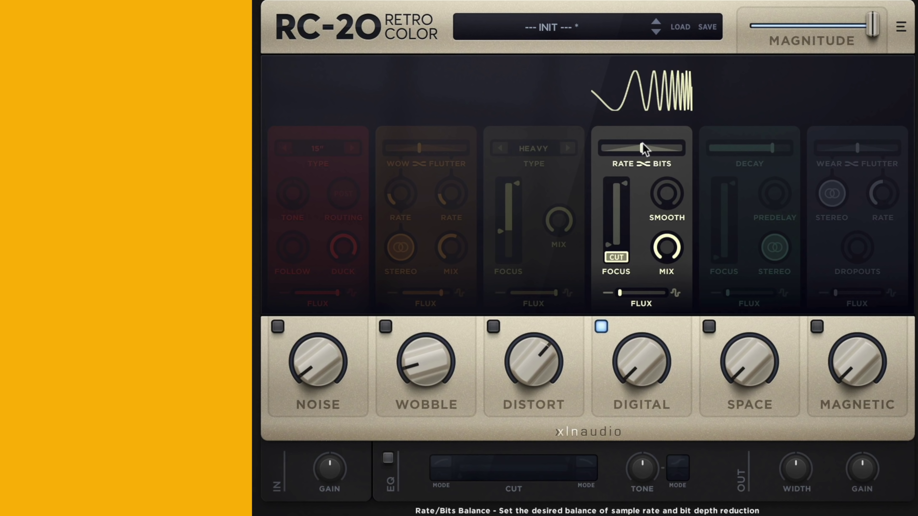
Set Digital bit reduction to 33%, amount 41%, focus top 12461 Hz, Smooth 52%
{"action": "left_click_drag", "start_coordinate": [641, 144], "coordinate": [600, 144]}
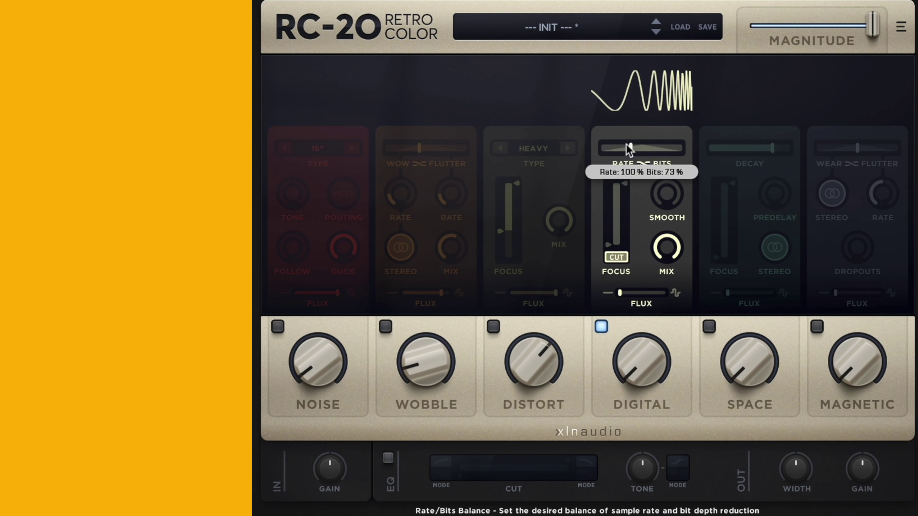
{"action": "left_click_drag", "start_coordinate": [632, 149], "coordinate": [602, 151]}
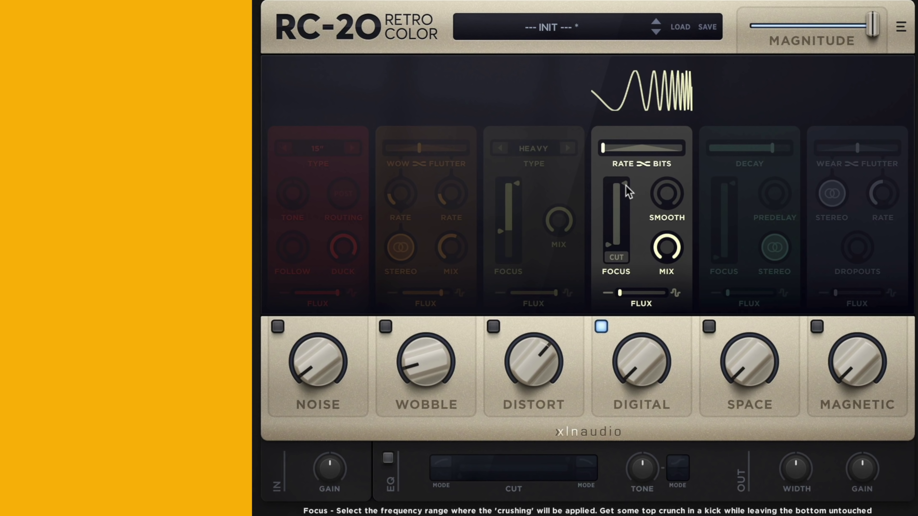
{"action": "left_click_drag", "start_coordinate": [626, 185], "coordinate": [626, 194]}
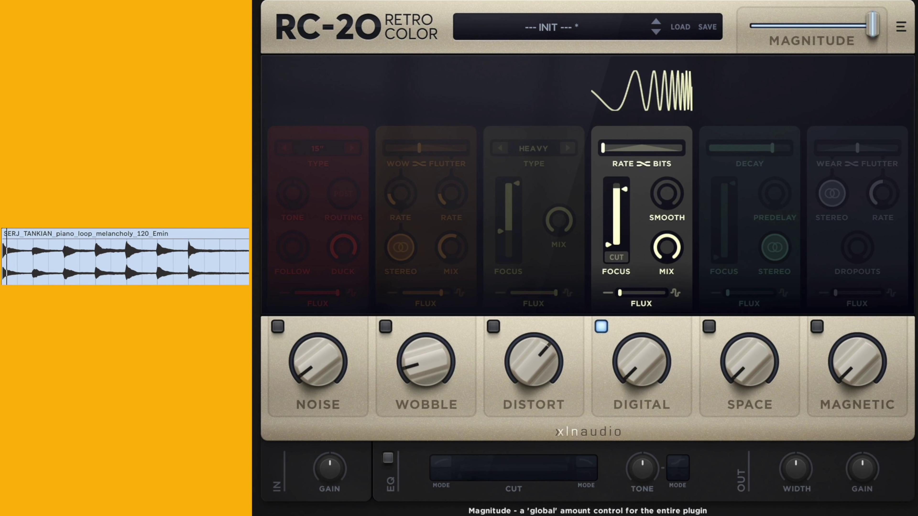
{"action": "left_click_drag", "start_coordinate": [641, 362], "coordinate": [640, 218]}
{"action": "left_click_drag", "start_coordinate": [608, 245], "coordinate": [609, 201]}
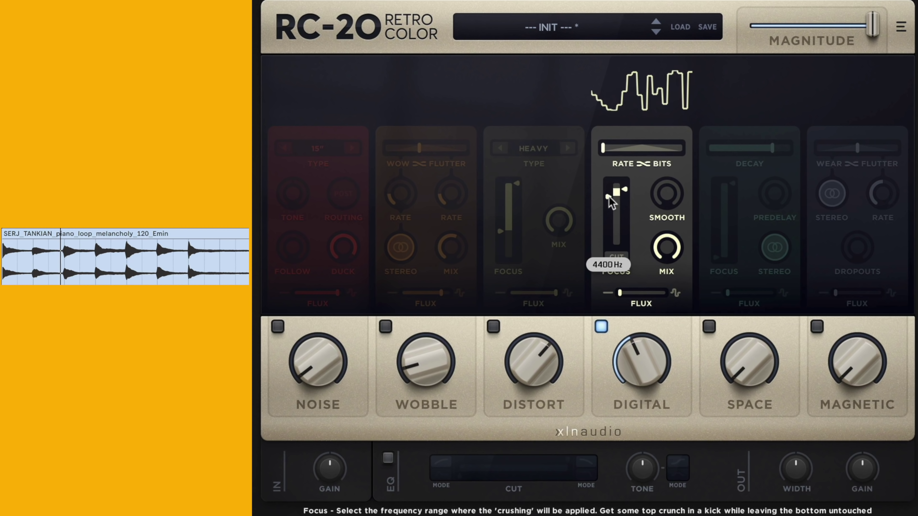
{"action": "left_click_drag", "start_coordinate": [624, 190], "coordinate": [611, 197]}
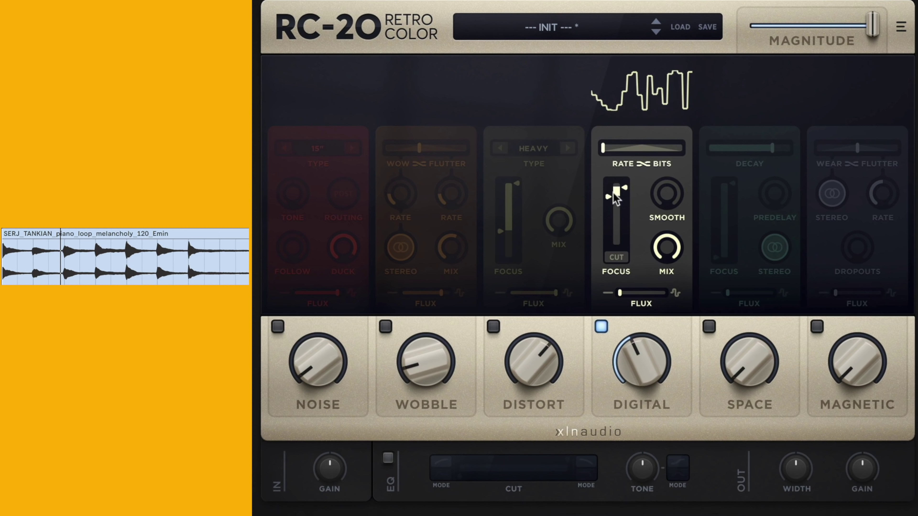
{"action": "left_click_drag", "start_coordinate": [666, 205], "coordinate": [663, 147]}
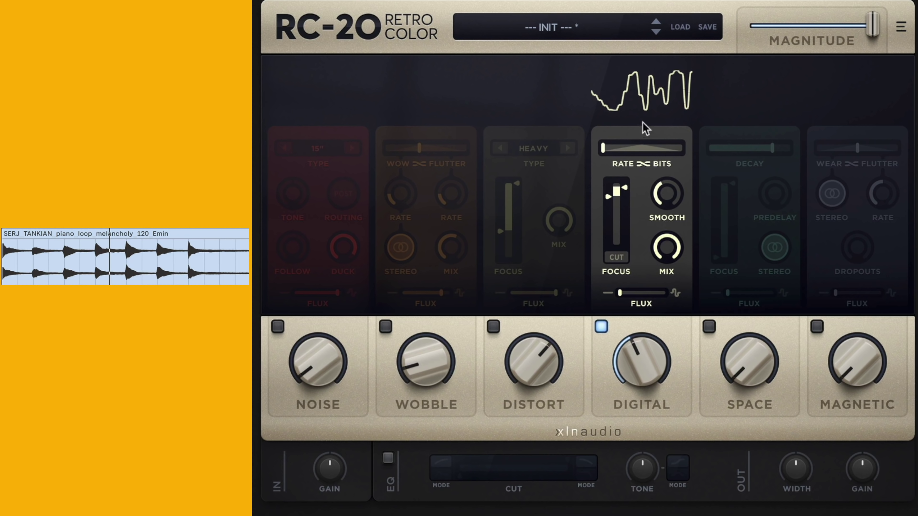
{"action": "left_click_drag", "start_coordinate": [661, 202], "coordinate": [661, 134]}
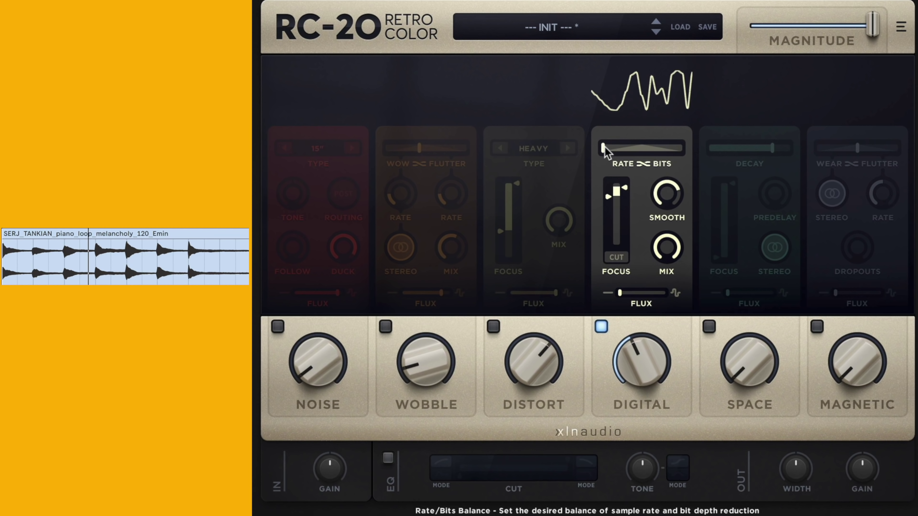
Compare rate/bits balances, open the Digital focus to 202–20000 Hz, and set bits to 46%
{"action": "left_click_drag", "start_coordinate": [604, 149], "coordinate": [653, 152]}
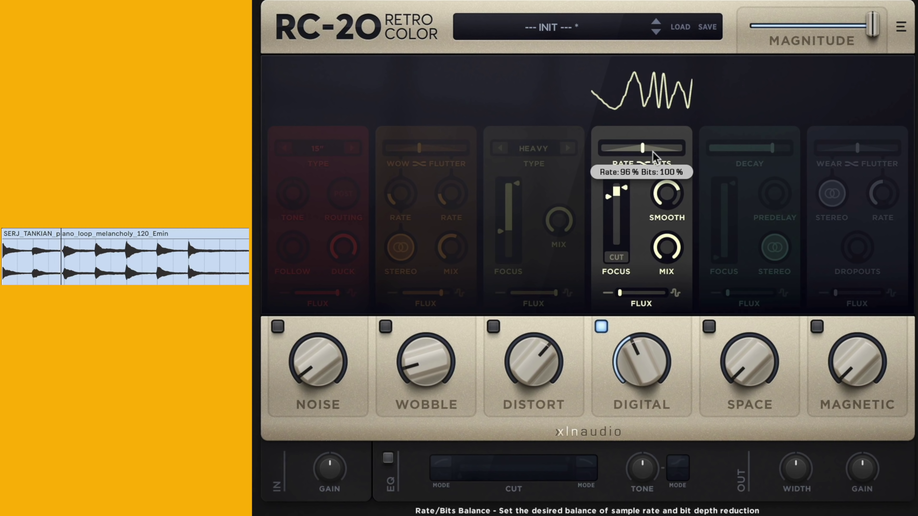
{"action": "left_click_drag", "start_coordinate": [653, 152], "coordinate": [708, 160]}
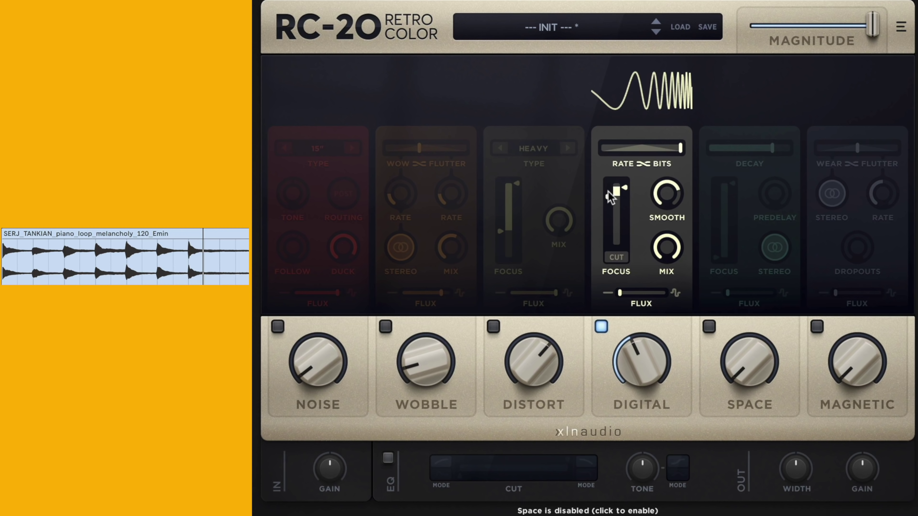
{"action": "left_click_drag", "start_coordinate": [611, 197], "coordinate": [623, 175]}
{"action": "left_click_drag", "start_coordinate": [671, 148], "coordinate": [581, 144]}
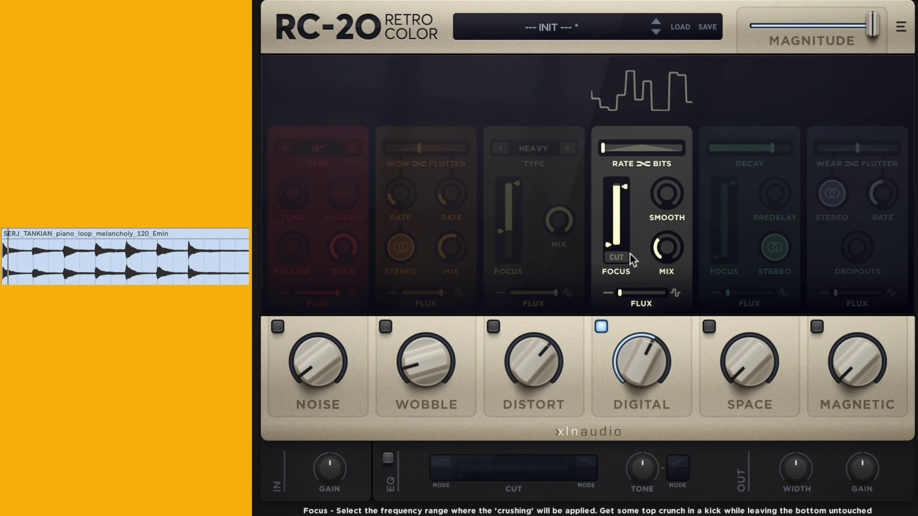
Enable Cut on the Digital focus band and narrow it to 234–6425 Hz
{"action": "left_click", "coordinate": [615, 258]}
{"action": "left_click_drag", "start_coordinate": [624, 187], "coordinate": [627, 208]}
{"action": "left_click", "coordinate": [622, 256]}
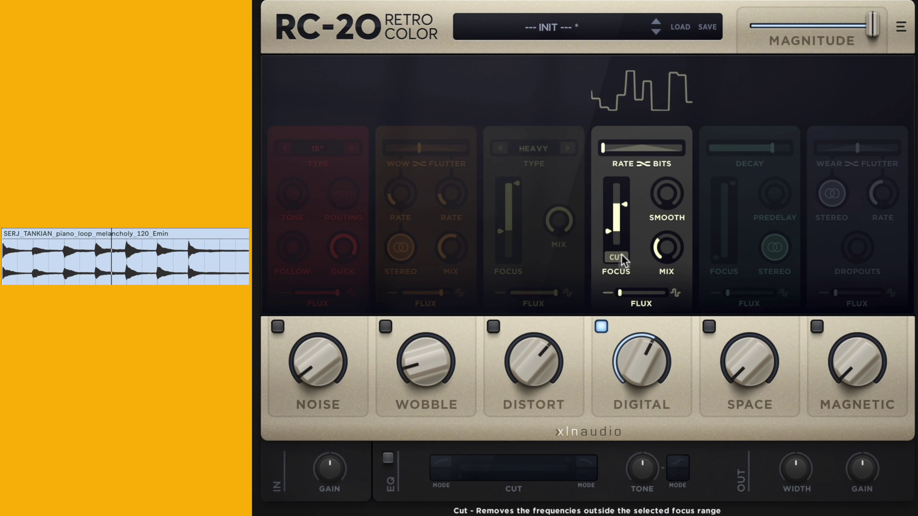
{"action": "left_click", "coordinate": [622, 258]}
{"action": "left_click_drag", "start_coordinate": [608, 232], "coordinate": [607, 197]}
Raise Digital Flux to 92%, set focus low edge to 1414 Hz, and amount to 67%
{"action": "left_click_drag", "start_coordinate": [620, 293], "coordinate": [660, 295]}
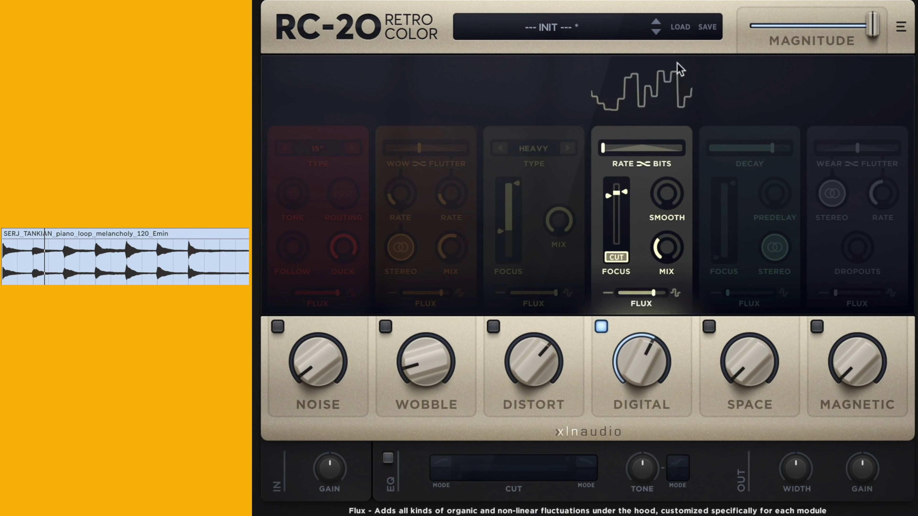
{"action": "left_click_drag", "start_coordinate": [655, 293], "coordinate": [665, 295]}
{"action": "left_click_drag", "start_coordinate": [603, 147], "coordinate": [606, 148]}
{"action": "left_click_drag", "start_coordinate": [609, 196], "coordinate": [607, 208]}
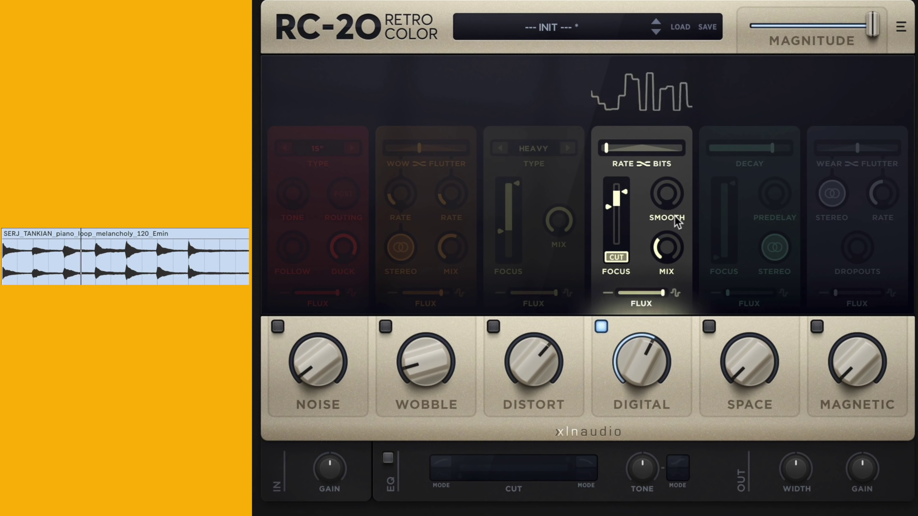
{"action": "mouse_move", "coordinate": [664, 252]}
{"action": "left_click_drag", "start_coordinate": [642, 383], "coordinate": [642, 379]}
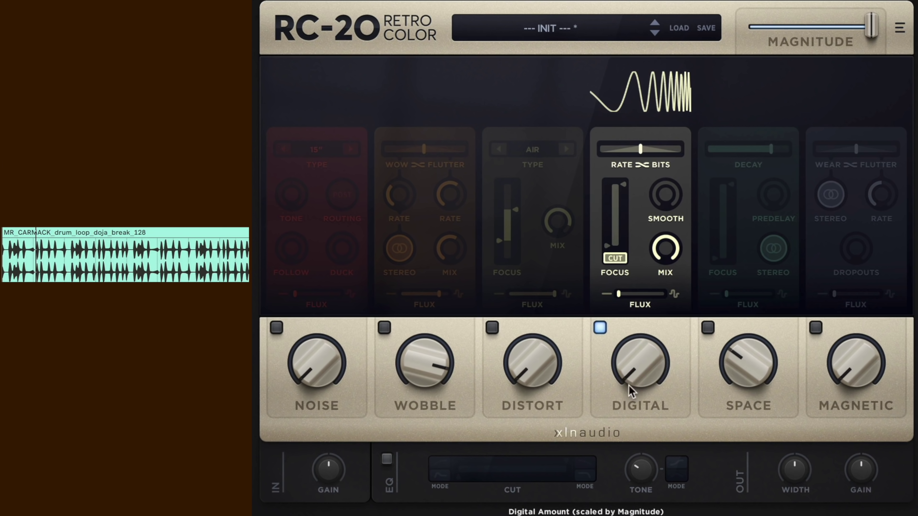
Set Digital to about 50%, mix 53%, raise the focus low edge, and bits to 36%
{"action": "left_click_drag", "start_coordinate": [631, 389], "coordinate": [652, 235]}
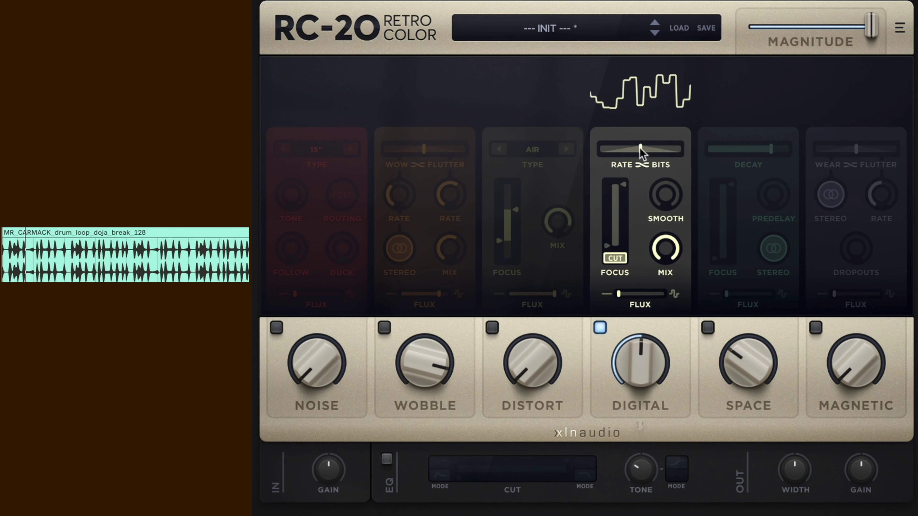
{"action": "left_click_drag", "start_coordinate": [641, 149], "coordinate": [669, 148]}
{"action": "left_click_drag", "start_coordinate": [666, 271], "coordinate": [667, 285]}
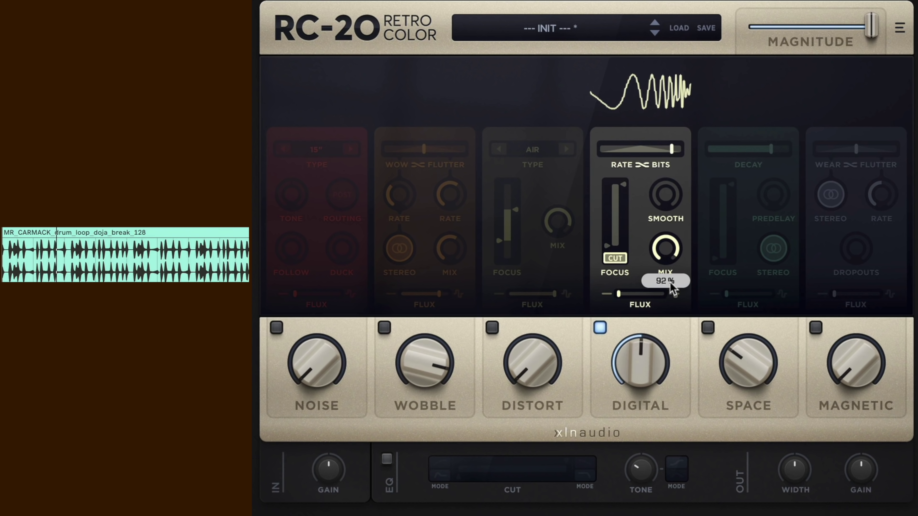
{"action": "left_click_drag", "start_coordinate": [607, 249], "coordinate": [607, 218]}
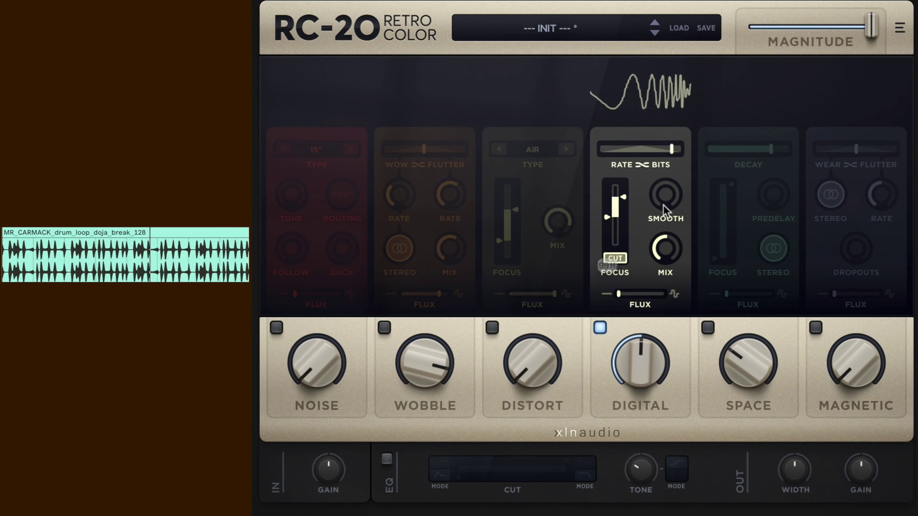
{"action": "left_click_drag", "start_coordinate": [672, 149], "coordinate": [610, 147]}
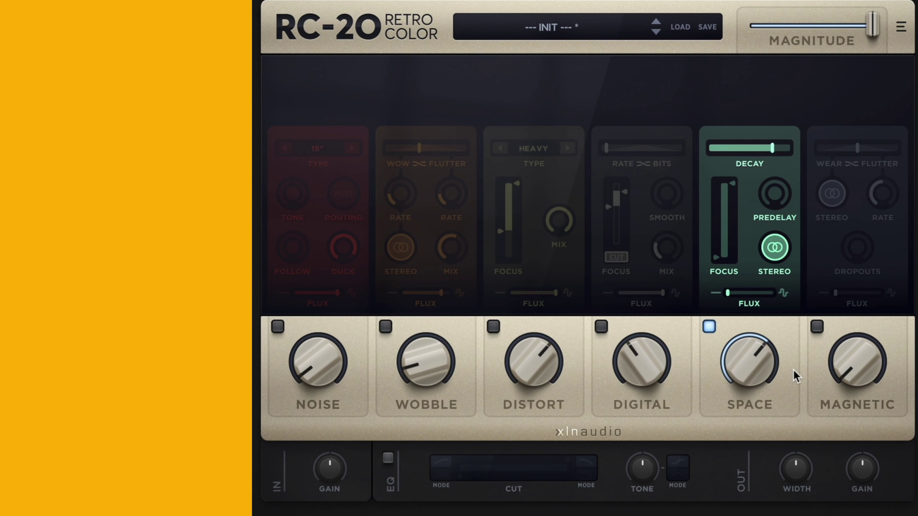
Zero the Space amount, max its decay, set focus to 100–16000 Hz, and keep Stereo on
{"action": "double_click", "coordinate": [756, 379]}
{"action": "left_click_drag", "start_coordinate": [773, 148], "coordinate": [795, 163]}
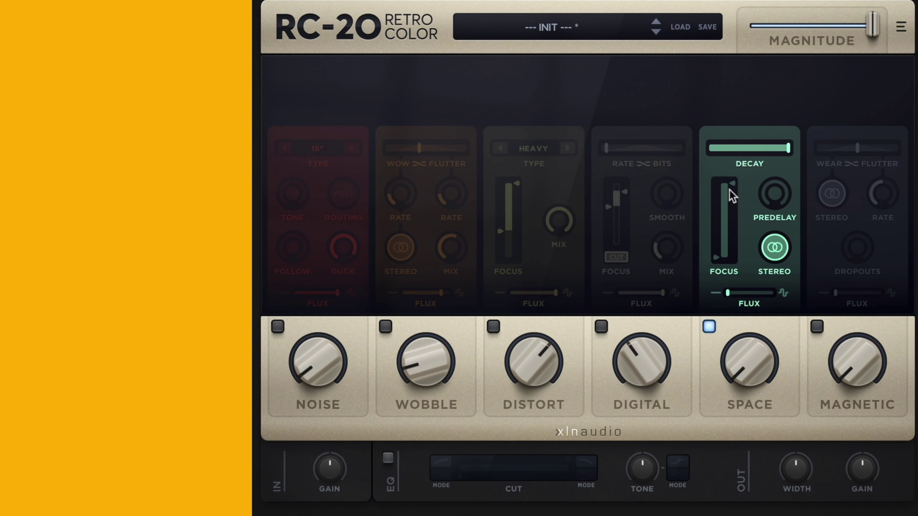
{"action": "left_click_drag", "start_coordinate": [729, 189], "coordinate": [731, 196]}
{"action": "mouse_move", "coordinate": [718, 259]}
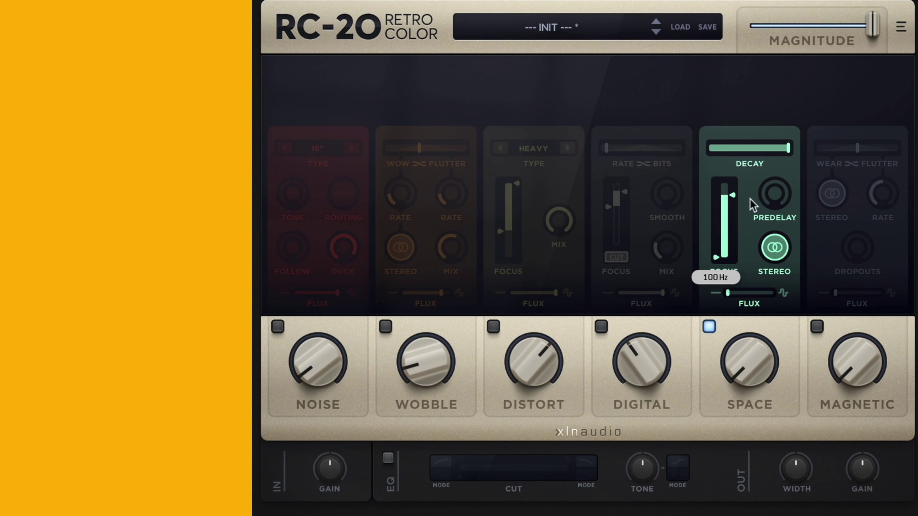
{"action": "left_click_drag", "start_coordinate": [717, 257], "coordinate": [731, 184]}
{"action": "left_click_drag", "start_coordinate": [723, 219], "coordinate": [709, 318]}
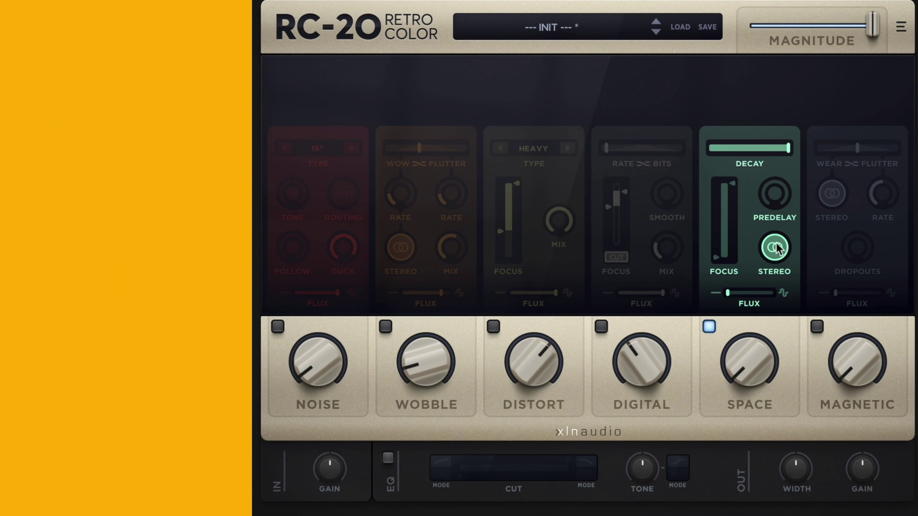
{"action": "left_click", "coordinate": [776, 253]}
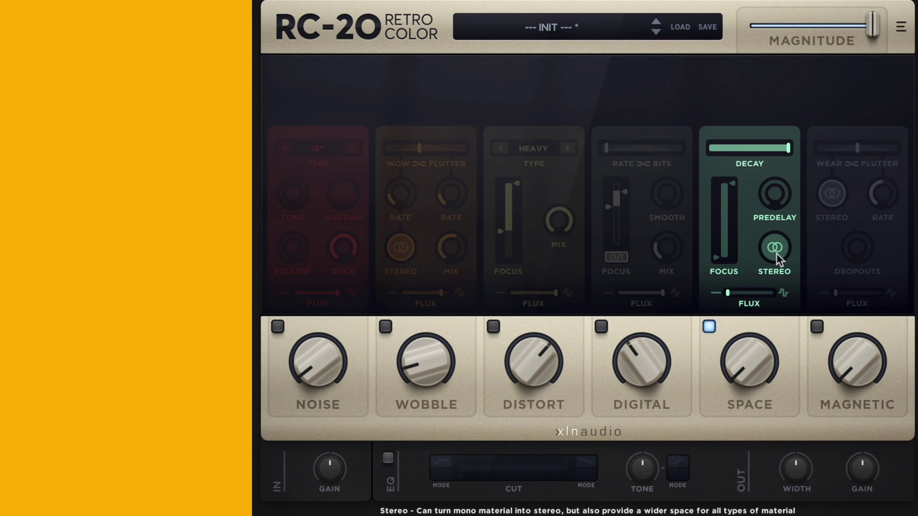
{"action": "left_click", "coordinate": [775, 253]}
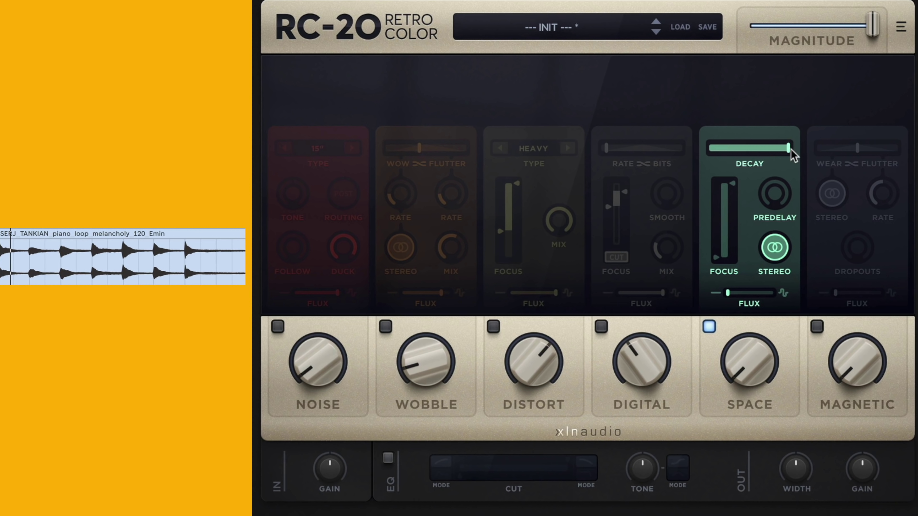
Set Space to 23% with 32 ms predelay, mid flux and an adjusted focus range
{"action": "left_click_drag", "start_coordinate": [785, 151], "coordinate": [810, 147]}
{"action": "left_click_drag", "start_coordinate": [741, 376], "coordinate": [759, 221]}
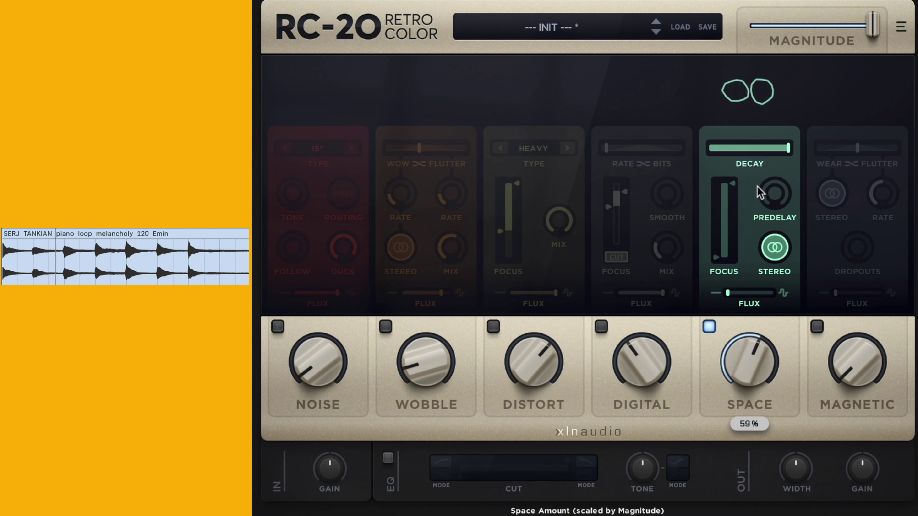
{"action": "left_click_drag", "start_coordinate": [717, 255], "coordinate": [769, 299]}
{"action": "mouse_move", "coordinate": [780, 182]}
{"action": "left_click_drag", "start_coordinate": [781, 182], "coordinate": [779, 158]}
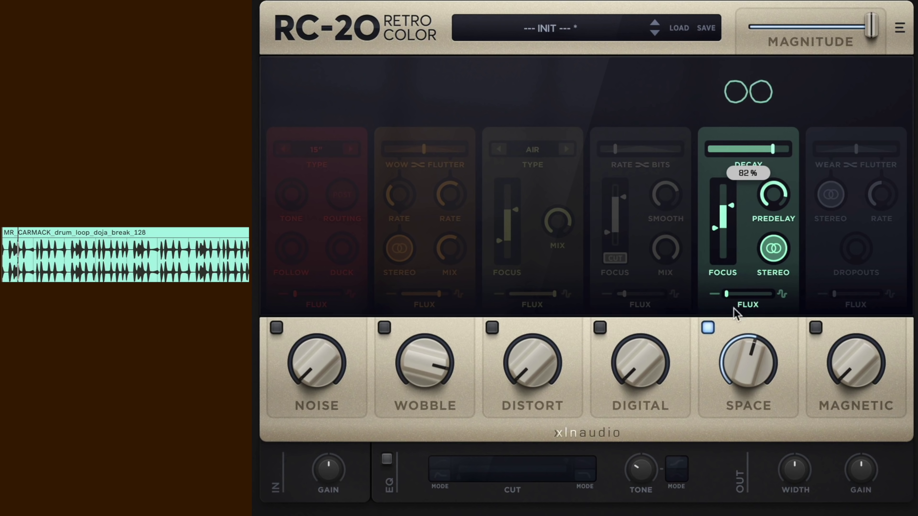
{"action": "left_click_drag", "start_coordinate": [733, 309], "coordinate": [767, 307]}
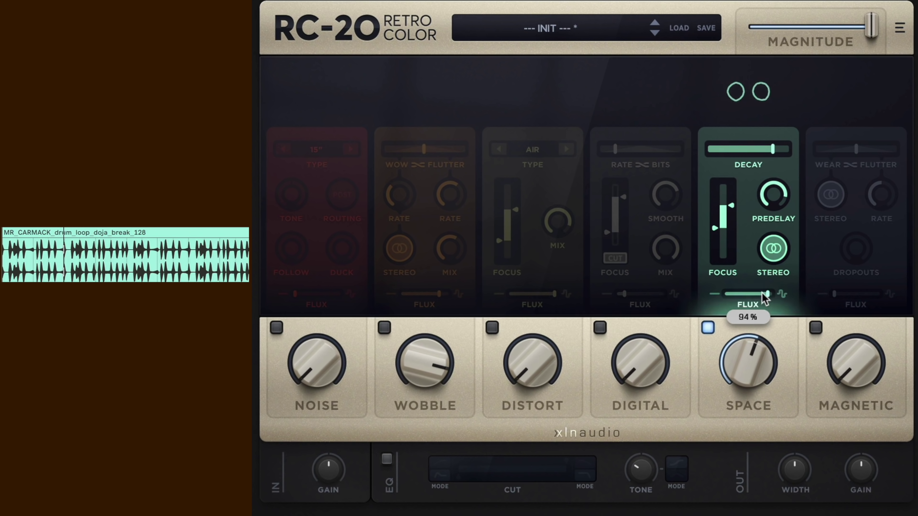
{"action": "left_click_drag", "start_coordinate": [761, 292], "coordinate": [743, 294]}
{"action": "left_click_drag", "start_coordinate": [730, 206], "coordinate": [734, 186]}
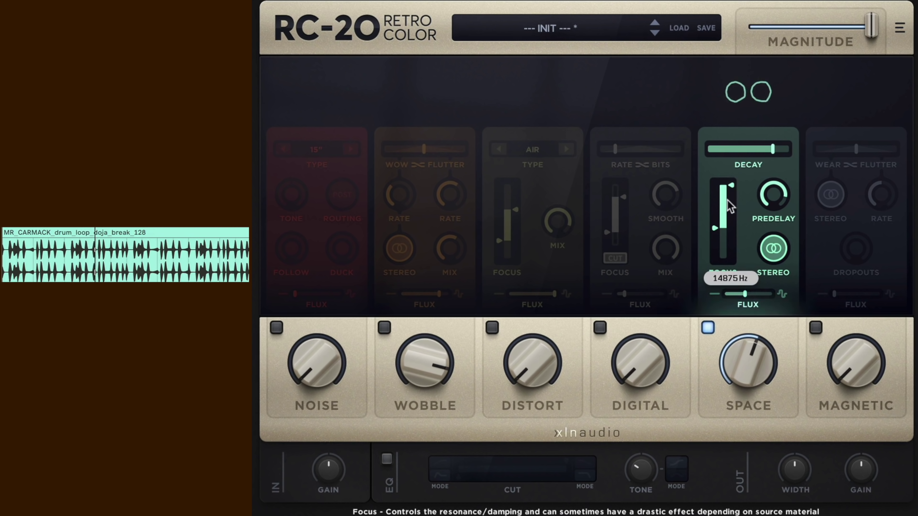
{"action": "left_click_drag", "start_coordinate": [715, 228], "coordinate": [716, 235]}
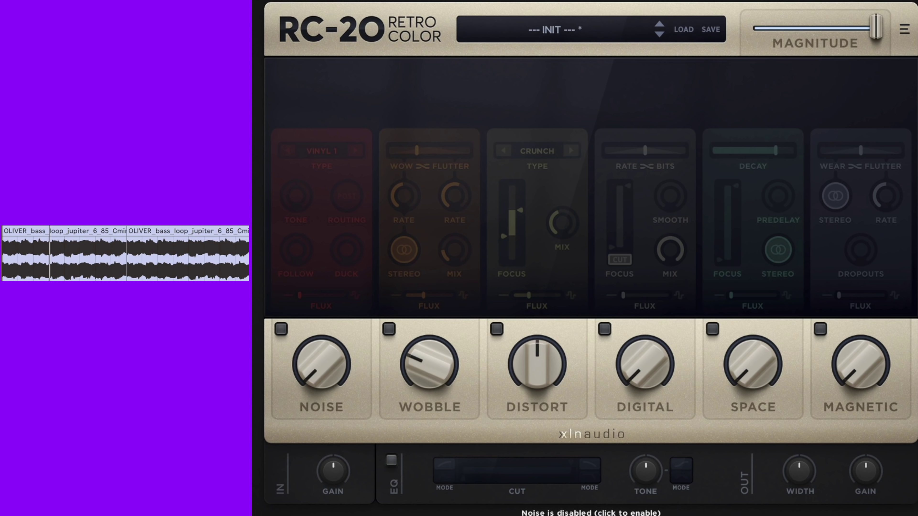
Try Space at 57%, predelay 47 ms, decay 80%, flux 63%, then switch Space off
{"action": "mouse_move", "coordinate": [753, 365]}
{"action": "left_mouse_down"}
{"action": "mouse_move", "coordinate": [754, 315]}
{"action": "mouse_move", "coordinate": [793, 260]}
{"action": "mouse_move", "coordinate": [797, 228]}
{"action": "left_mouse_up"}
{"action": "left_click_drag", "start_coordinate": [718, 259], "coordinate": [752, 201]}
{"action": "left_click_drag", "start_coordinate": [776, 150], "coordinate": [761, 150]}
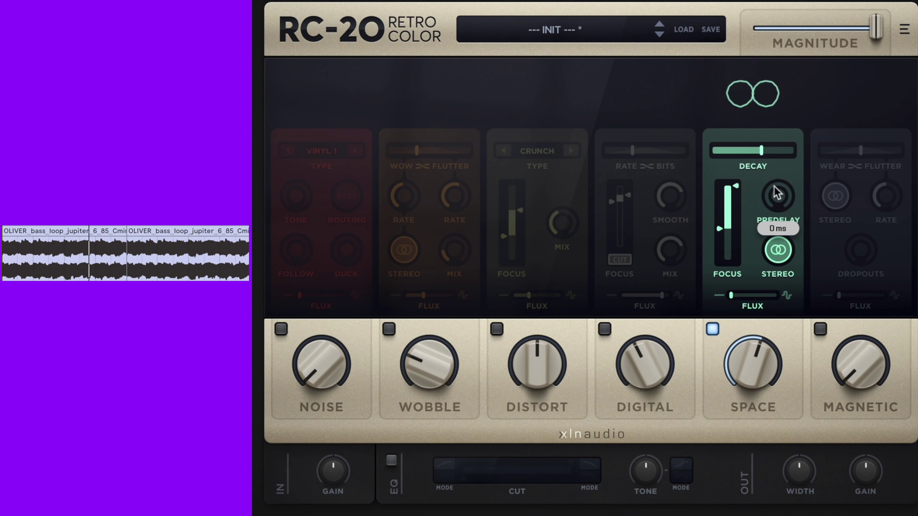
{"action": "left_click_drag", "start_coordinate": [777, 193], "coordinate": [798, 119]}
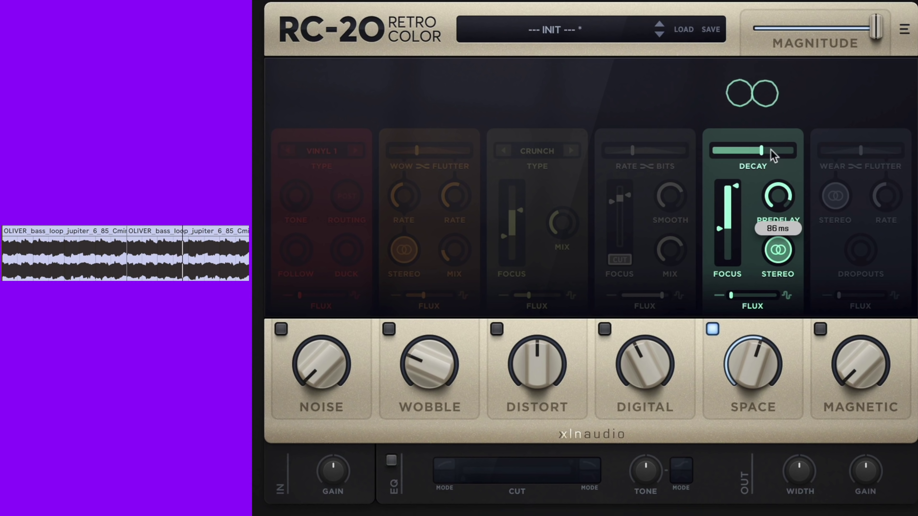
{"action": "left_click_drag", "start_coordinate": [762, 151], "coordinate": [777, 151]}
{"action": "left_click_drag", "start_coordinate": [719, 229], "coordinate": [720, 205]}
{"action": "left_click_drag", "start_coordinate": [730, 295], "coordinate": [770, 297]}
{"action": "left_click", "coordinate": [712, 329]}
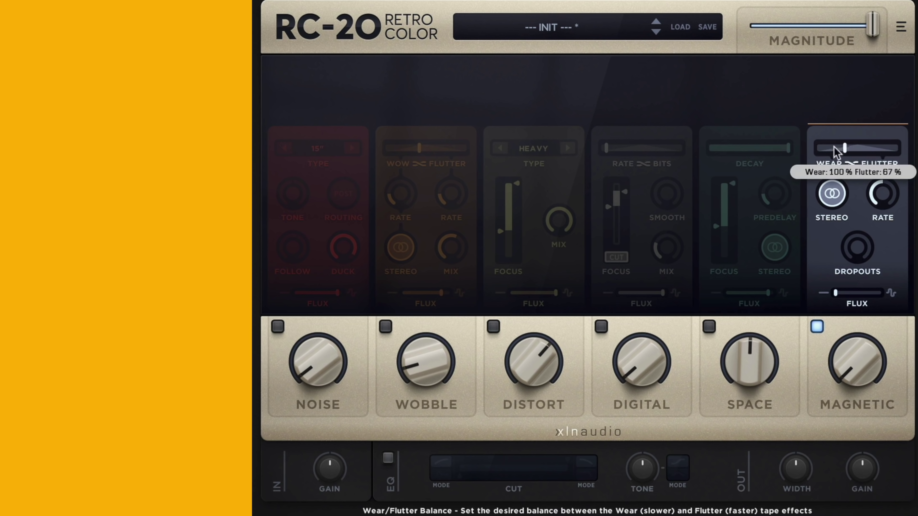
Push the Magnetic Wear/Flutter balance fully to Flutter and raise Magnetic to 45%
{"action": "left_click_drag", "start_coordinate": [820, 153], "coordinate": [800, 152]}
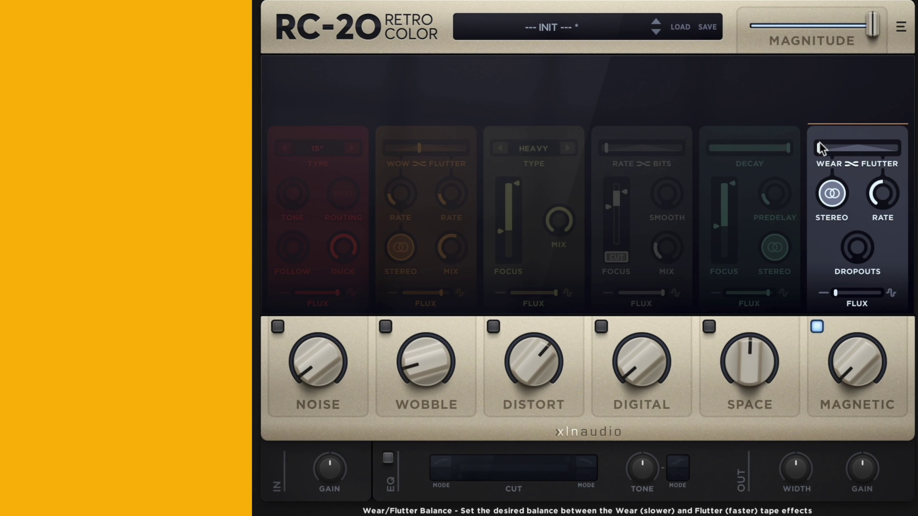
{"action": "left_click_drag", "start_coordinate": [820, 148], "coordinate": [895, 83]}
{"action": "mouse_move", "coordinate": [887, 147]}
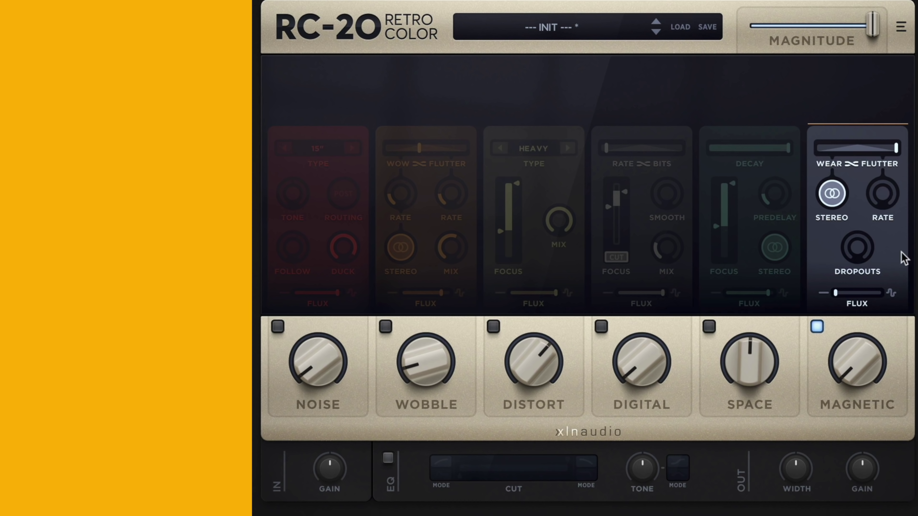
{"action": "mouse_move", "coordinate": [885, 211]}
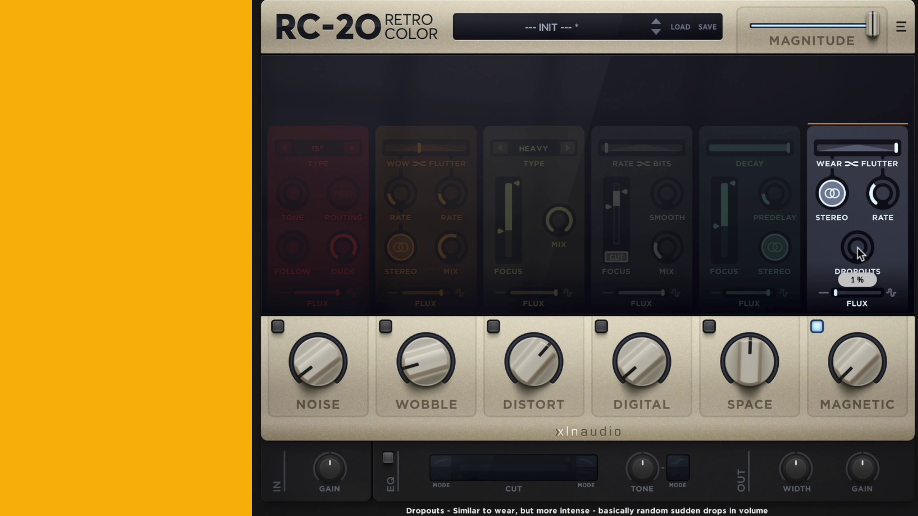
{"action": "left_click_drag", "start_coordinate": [850, 346], "coordinate": [903, 96]}
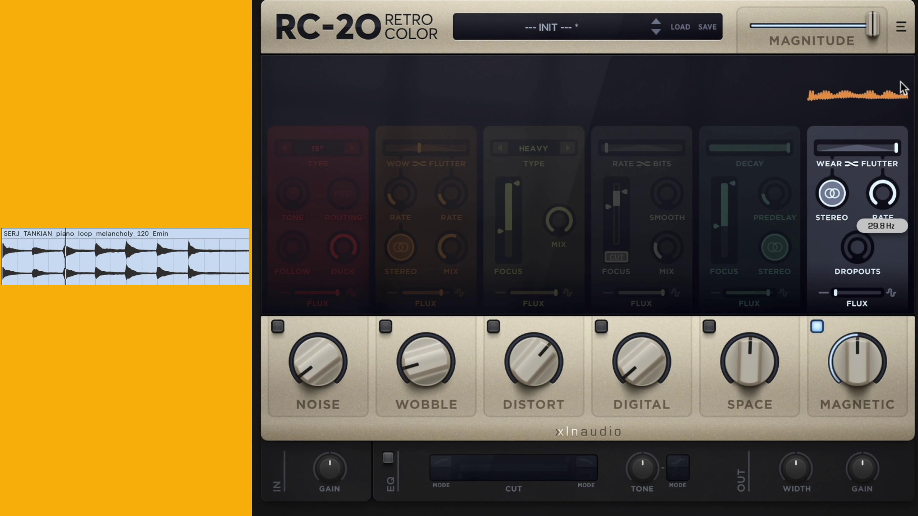
Set Magnetic to full Wear with stereo off, add dropouts, and flutter rate 26.6 Hz
{"action": "left_click_drag", "start_coordinate": [896, 147], "coordinate": [758, 150]}
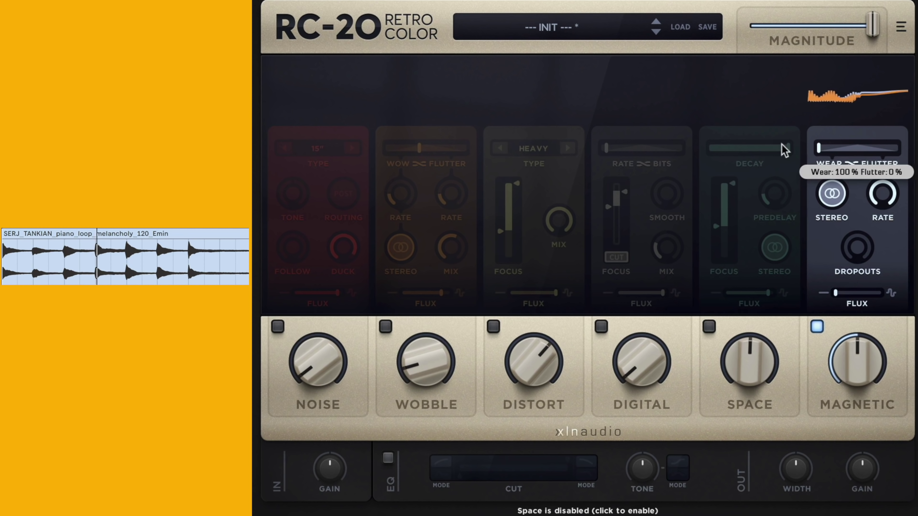
{"action": "left_click", "coordinate": [837, 206]}
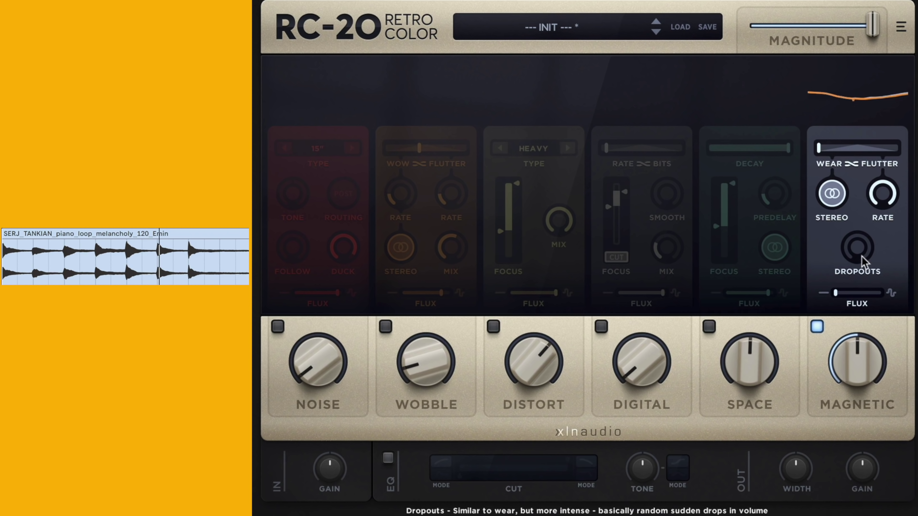
{"action": "left_click_drag", "start_coordinate": [857, 248], "coordinate": [862, 205]}
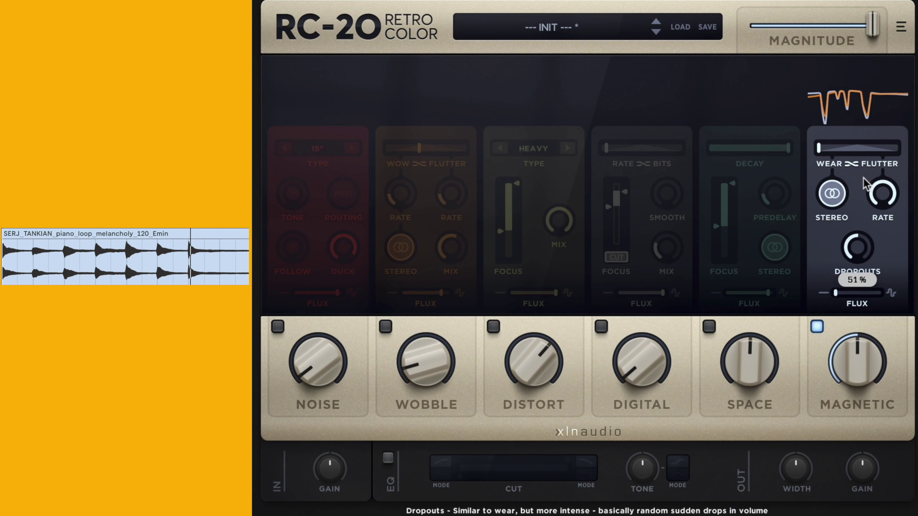
{"action": "left_click_drag", "start_coordinate": [889, 196], "coordinate": [853, 318]}
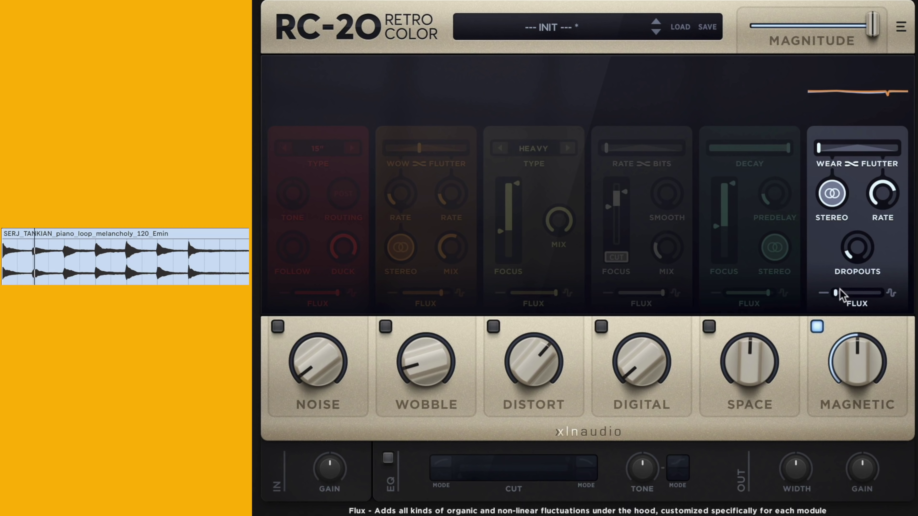
Lower Magnetic to 40%, centre the Wear/Flutter balance, and raise flux to 85%
{"action": "left_click_drag", "start_coordinate": [844, 372], "coordinate": [846, 394]}
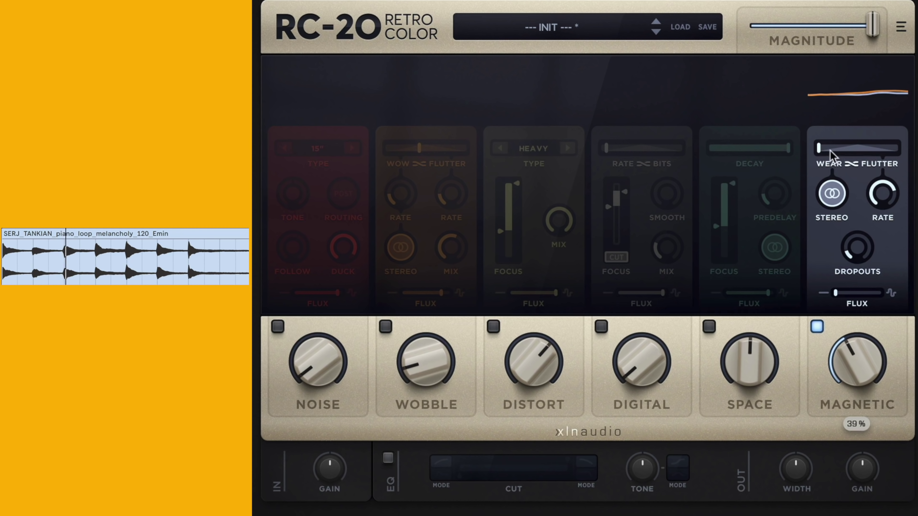
{"action": "left_click_drag", "start_coordinate": [827, 154], "coordinate": [857, 148]}
{"action": "mouse_move", "coordinate": [853, 305]}
{"action": "left_click_drag", "start_coordinate": [851, 300], "coordinate": [886, 296]}
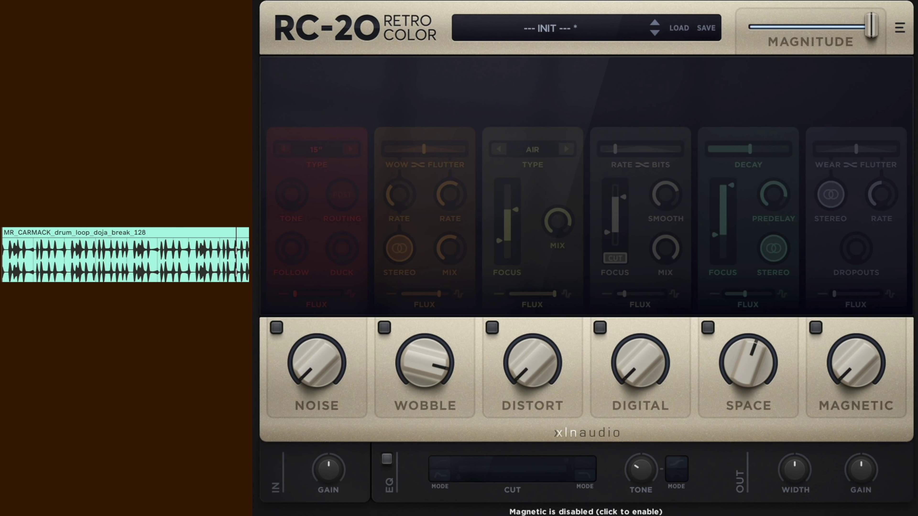
Enable Magnetic at 55% with Dropouts 58%, flux 61% and Wear/Flutter back at centre
{"action": "left_click", "coordinate": [815, 329]}
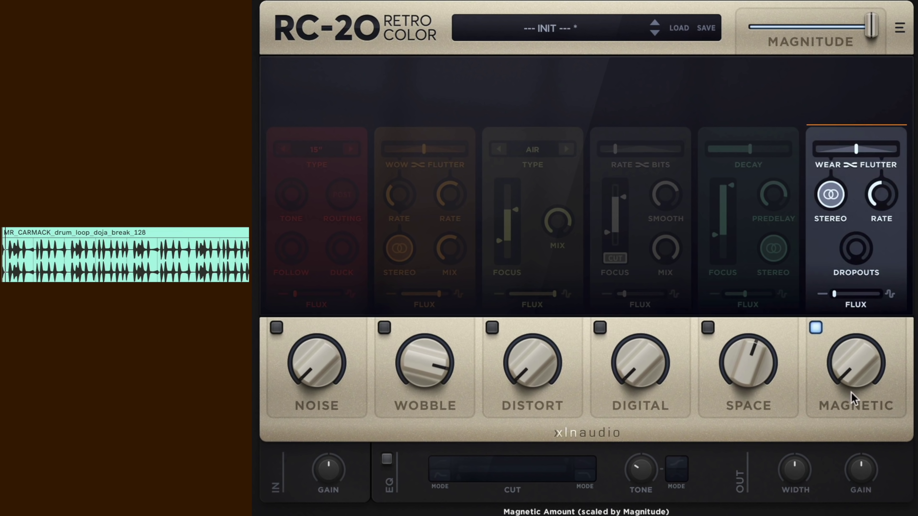
{"action": "left_click_drag", "start_coordinate": [854, 391], "coordinate": [846, 186]}
{"action": "left_click_drag", "start_coordinate": [856, 149], "coordinate": [877, 149]}
{"action": "left_click_drag", "start_coordinate": [856, 249], "coordinate": [853, 145]}
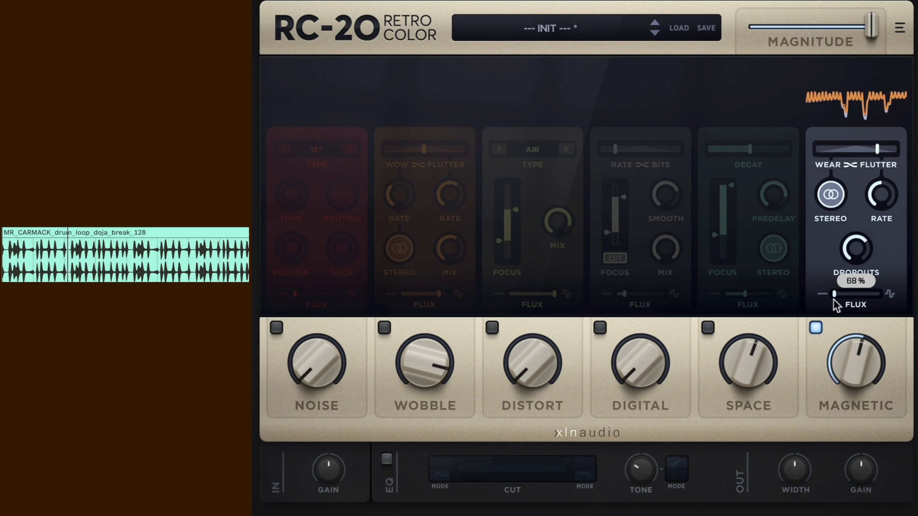
{"action": "left_click_drag", "start_coordinate": [835, 296], "coordinate": [866, 299]}
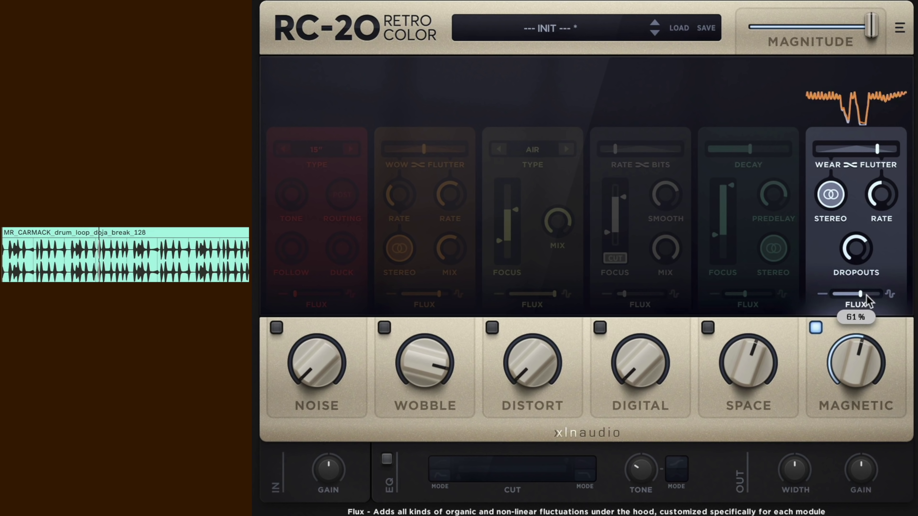
{"action": "left_click_drag", "start_coordinate": [867, 149], "coordinate": [839, 152]}
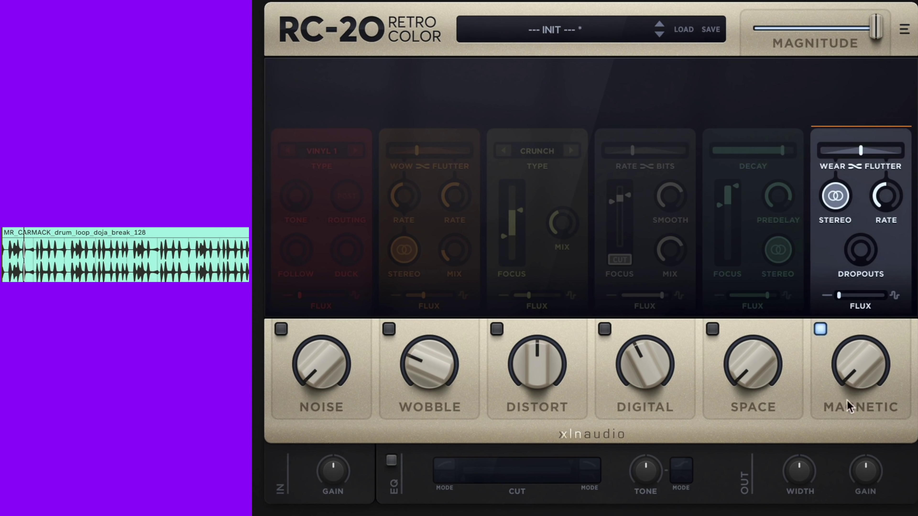
Drive Magnetic to 92%, ease Flutter in the Wear/Flutter balance, and push flux to full
{"action": "left_click_drag", "start_coordinate": [850, 408], "coordinate": [871, 61]}
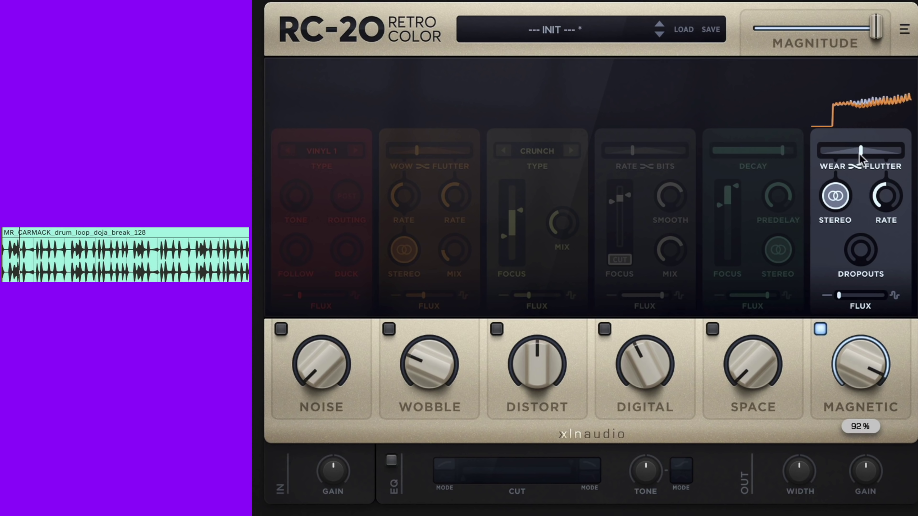
{"action": "left_click_drag", "start_coordinate": [860, 156], "coordinate": [849, 155]}
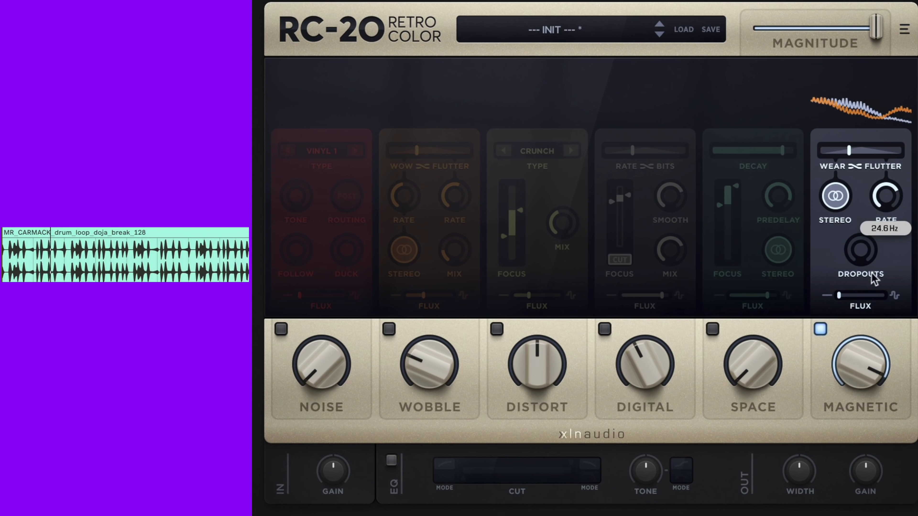
{"action": "left_click_drag", "start_coordinate": [839, 296], "coordinate": [889, 298]}
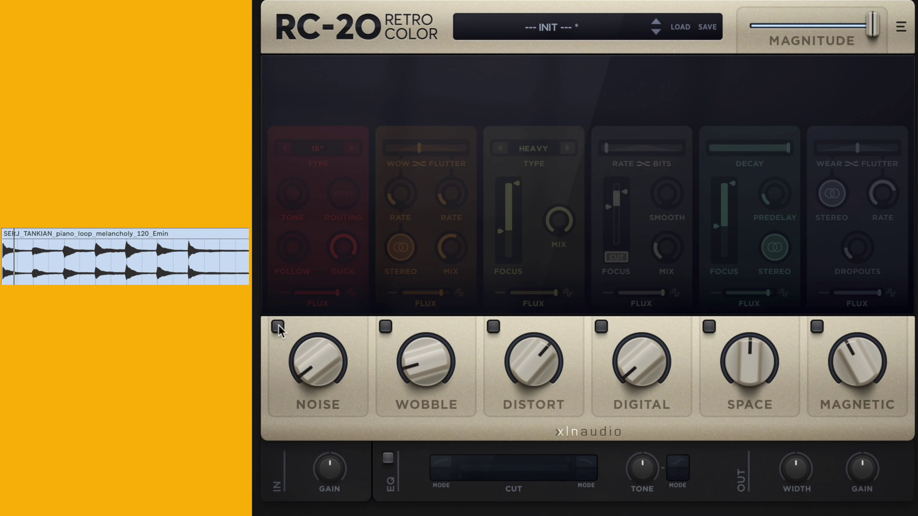
Enable Noise at about 20%, with the MUFF noise type and flux lowered to 37%
{"action": "left_click", "coordinate": [278, 326]}
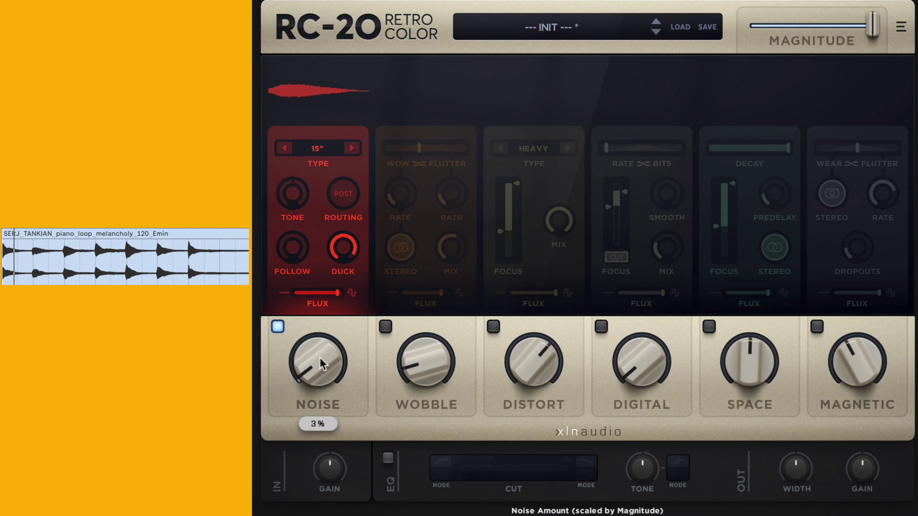
{"action": "left_click_drag", "start_coordinate": [322, 343], "coordinate": [326, 312]}
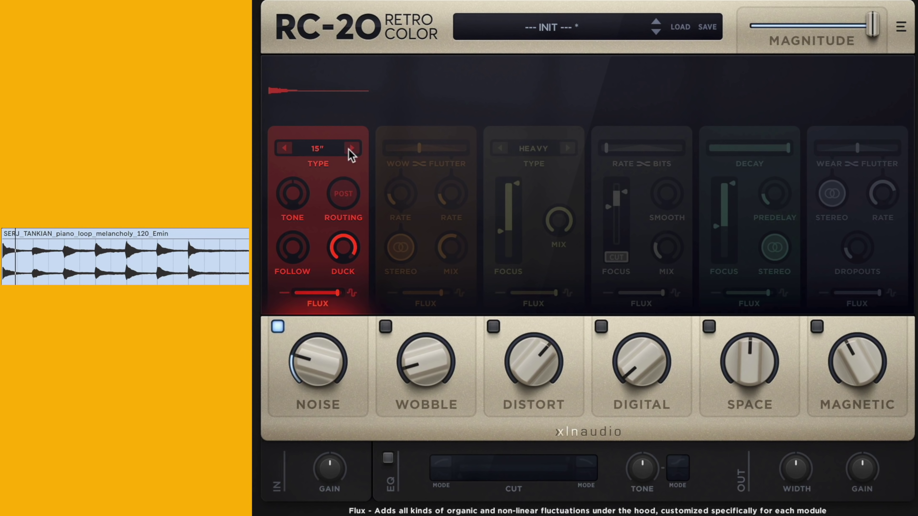
{"action": "left_click", "coordinate": [350, 148]}
{"action": "left_click", "coordinate": [350, 148]}
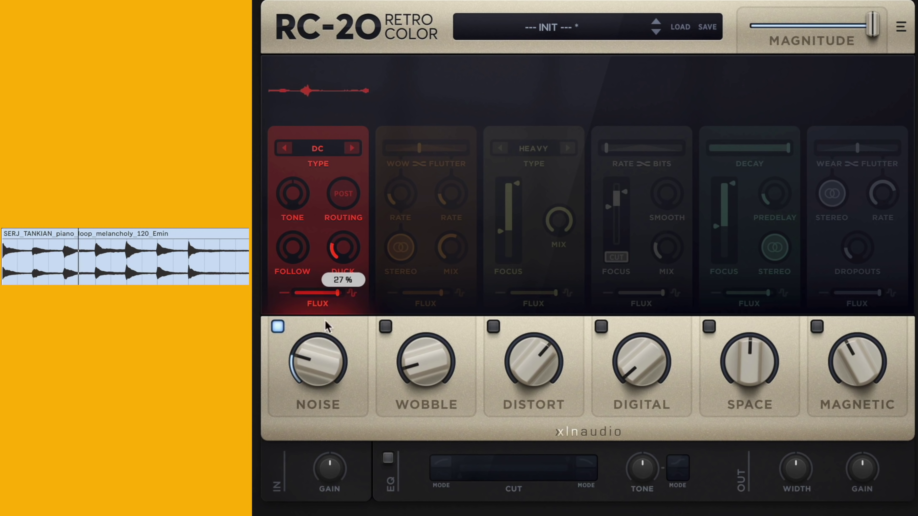
{"action": "left_click", "coordinate": [352, 148]}
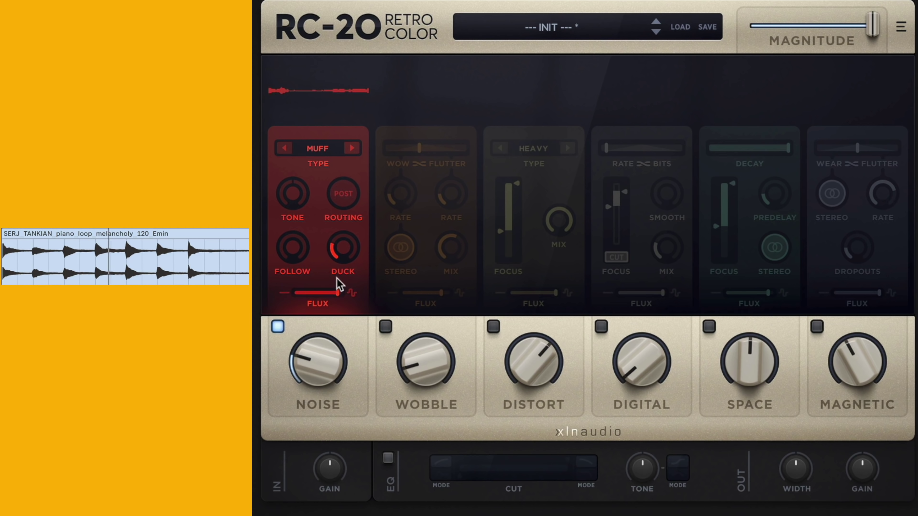
{"action": "left_click_drag", "start_coordinate": [328, 298], "coordinate": [309, 298]}
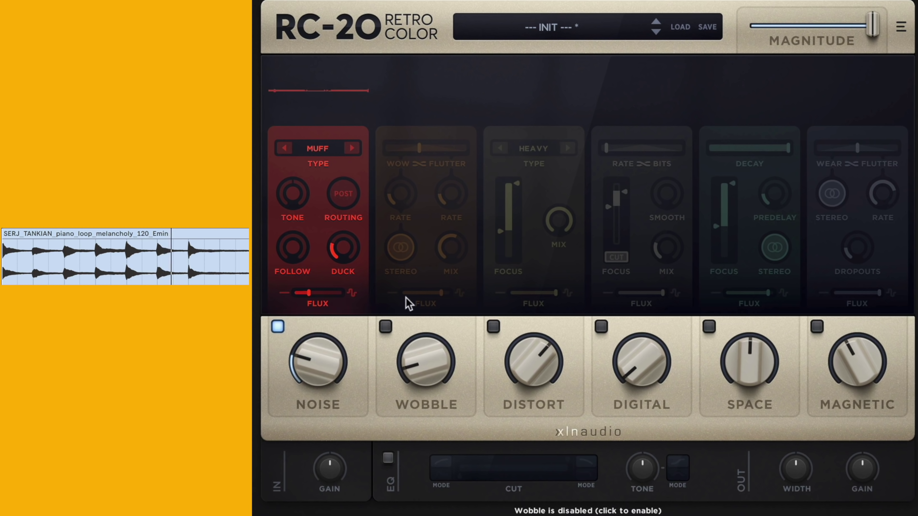
Enable Wobble at about 14%, leaning toward wow, with flux lowered to 48%
{"action": "left_click", "coordinate": [387, 326]}
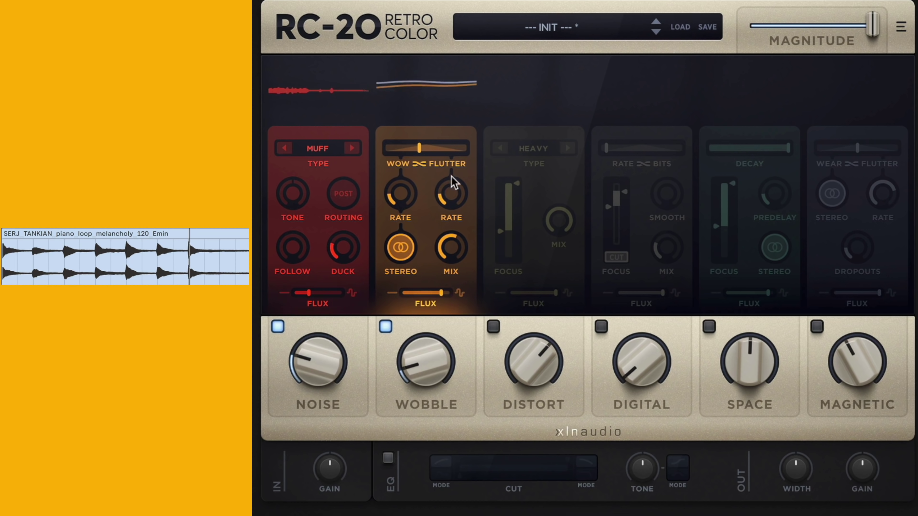
{"action": "mouse_move", "coordinate": [413, 149]}
{"action": "left_click_drag", "start_coordinate": [414, 149], "coordinate": [404, 150]}
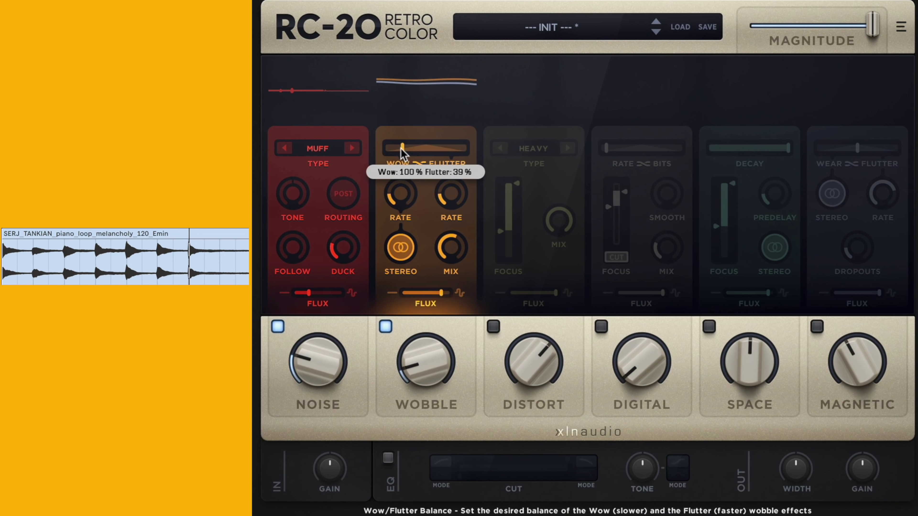
{"action": "left_click_drag", "start_coordinate": [440, 293], "coordinate": [425, 299]}
{"action": "left_click_drag", "start_coordinate": [426, 361], "coordinate": [426, 360]}
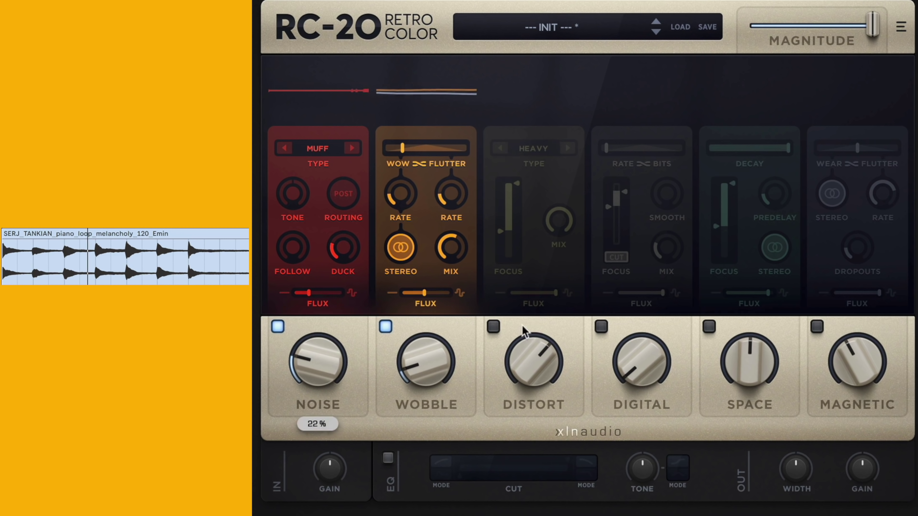
Enable Distort at 13% on the IRON type, with focus 58–1230 Hz and flux 50%
{"action": "left_click", "coordinate": [493, 326]}
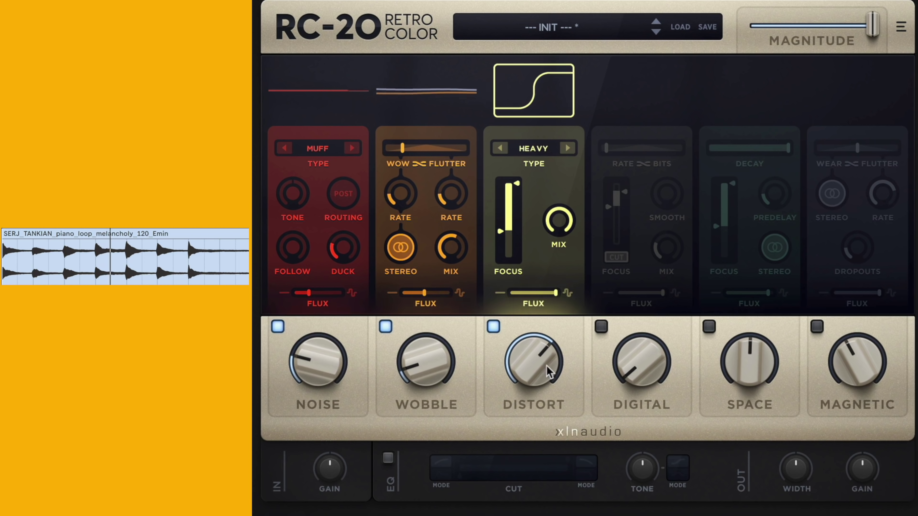
{"action": "left_click_drag", "start_coordinate": [547, 371], "coordinate": [513, 462]}
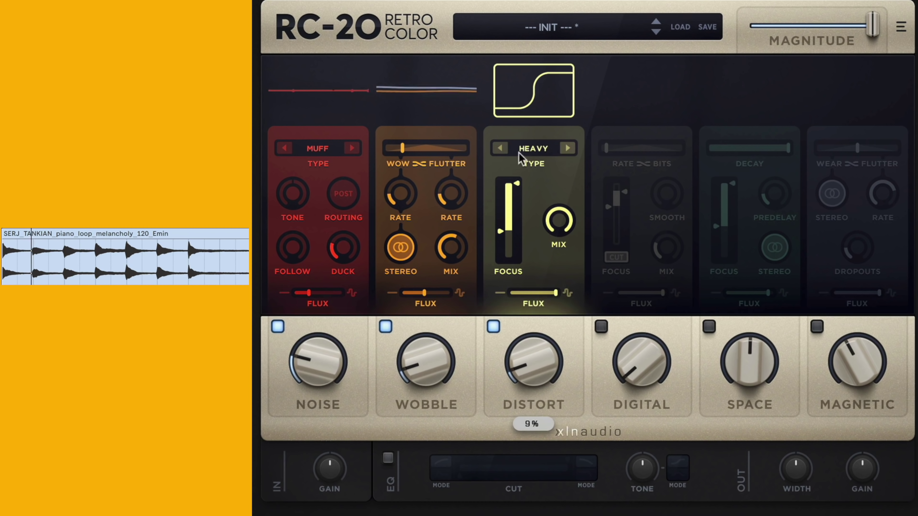
{"action": "left_click", "coordinate": [500, 148]}
{"action": "left_click", "coordinate": [501, 148]}
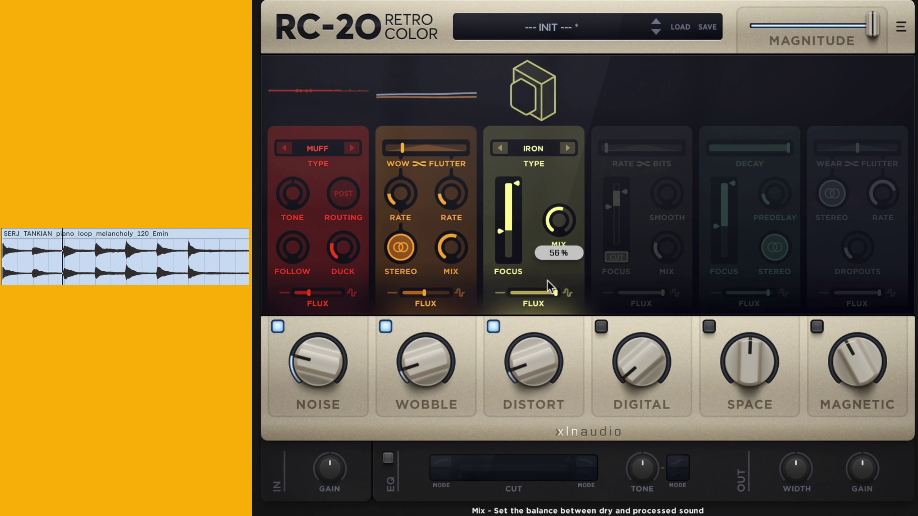
{"action": "left_click_drag", "start_coordinate": [506, 239], "coordinate": [507, 260]}
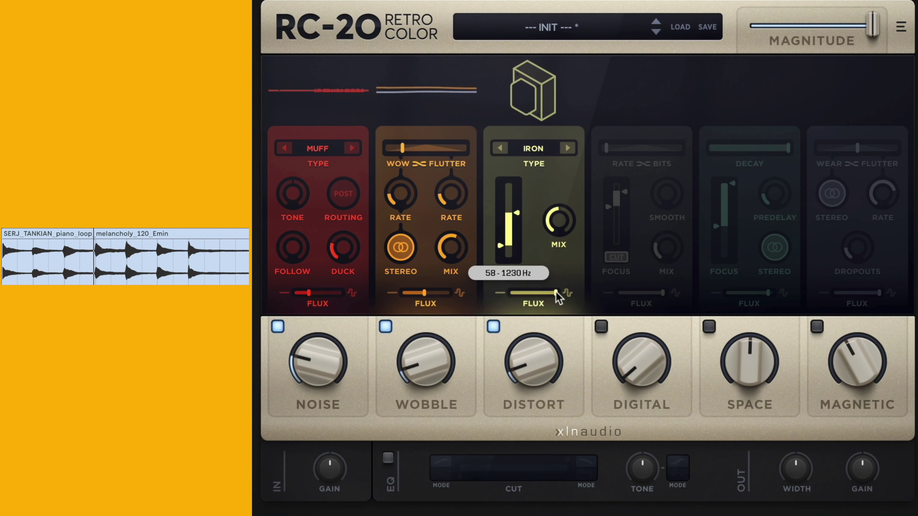
{"action": "left_click_drag", "start_coordinate": [555, 293], "coordinate": [534, 292]}
Enable Digital at 16%, with focus at 2269 Hz, mix reduced and flux 52%
{"action": "left_click", "coordinate": [601, 327]}
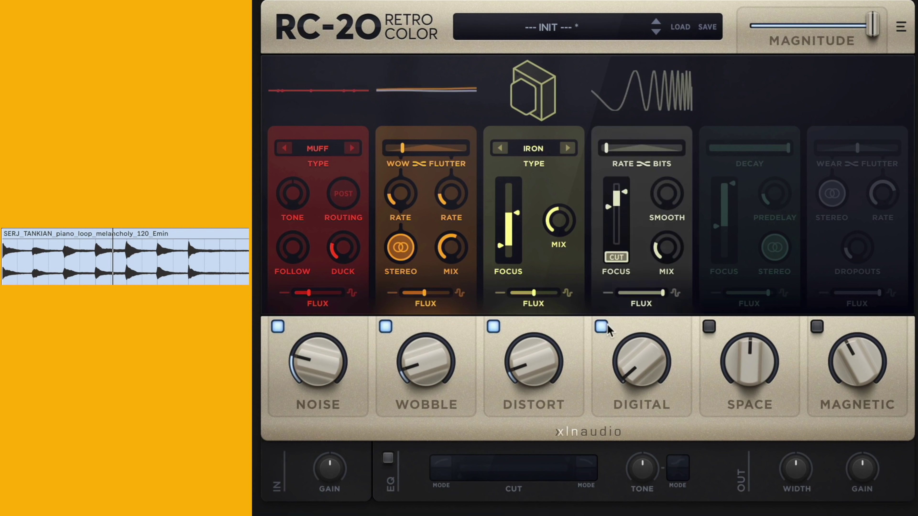
{"action": "left_click_drag", "start_coordinate": [642, 365], "coordinate": [640, 289]}
{"action": "mouse_move", "coordinate": [611, 208]}
{"action": "left_click_drag", "start_coordinate": [611, 208], "coordinate": [635, 278]}
{"action": "left_click_drag", "start_coordinate": [627, 369], "coordinate": [619, 392]}
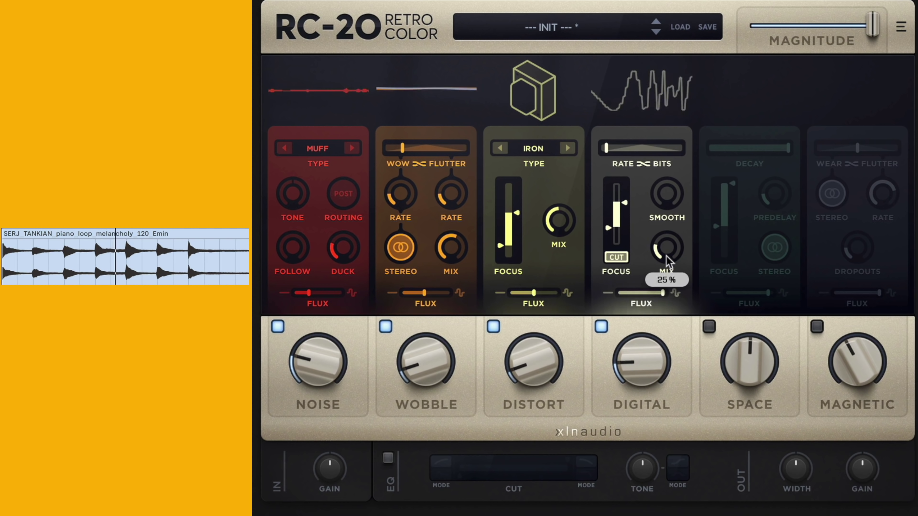
{"action": "left_click_drag", "start_coordinate": [666, 250], "coordinate": [641, 293]}
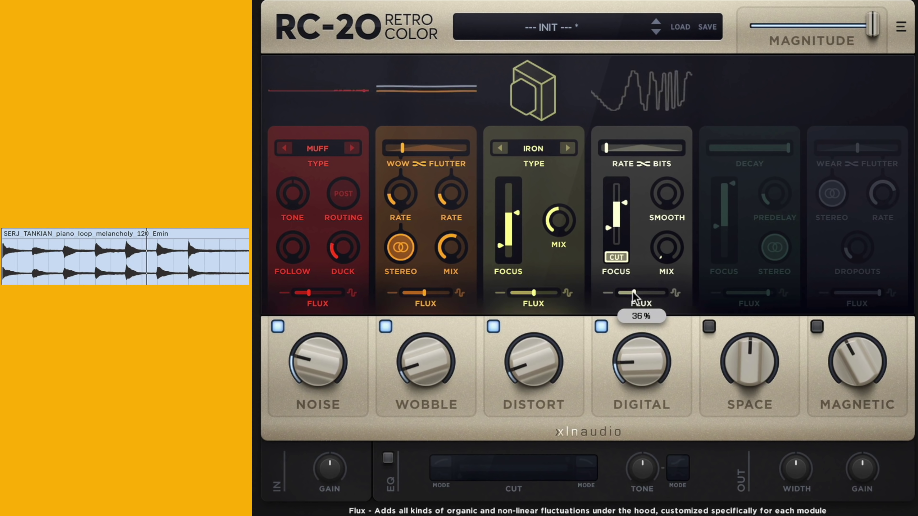
Enable Space at about 40%, with decay 74%, a narrower focus and flux 50%
{"action": "left_click", "coordinate": [709, 327]}
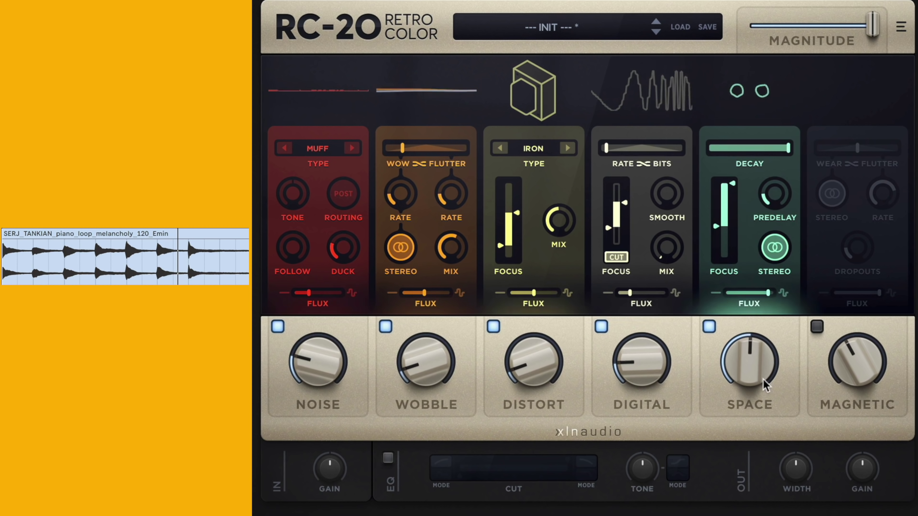
{"action": "mouse_move", "coordinate": [757, 367]}
{"action": "left_click_drag", "start_coordinate": [758, 367], "coordinate": [751, 372]}
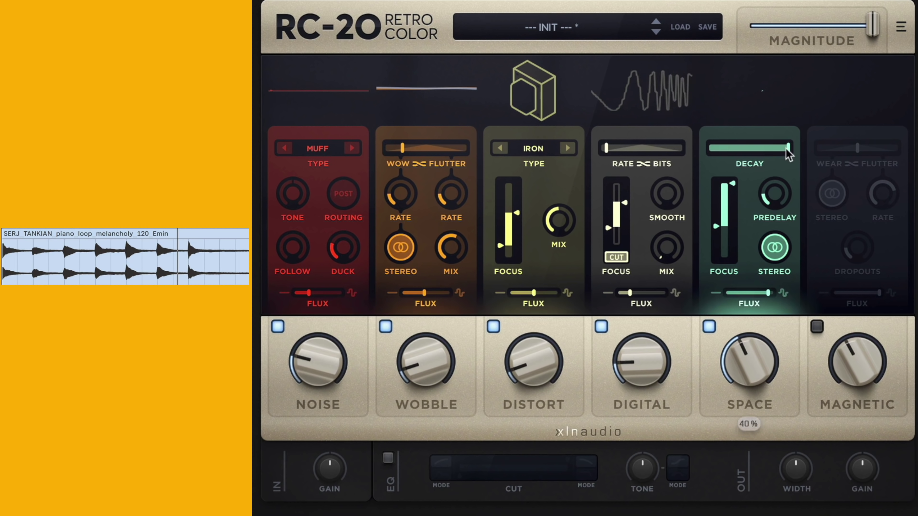
{"action": "left_click_drag", "start_coordinate": [786, 149], "coordinate": [766, 150]}
{"action": "left_click_drag", "start_coordinate": [725, 213], "coordinate": [718, 235]}
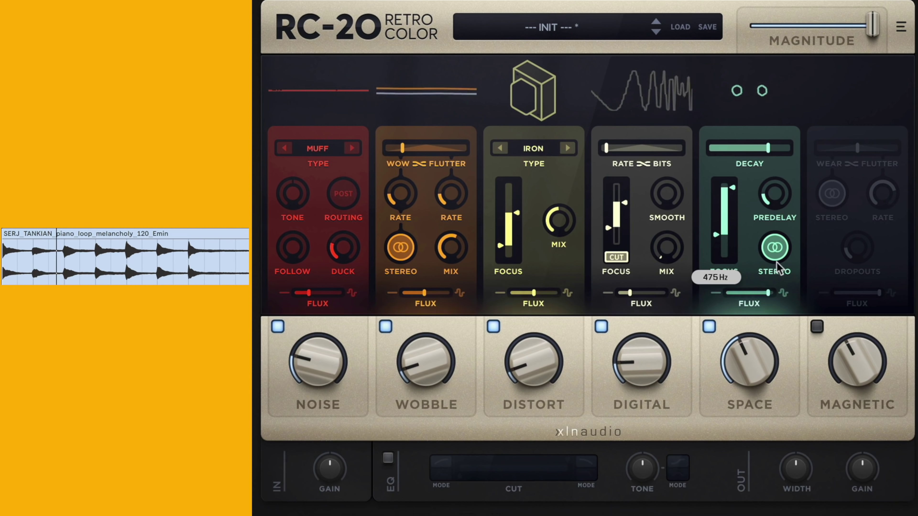
{"action": "left_click_drag", "start_coordinate": [767, 294], "coordinate": [745, 300]}
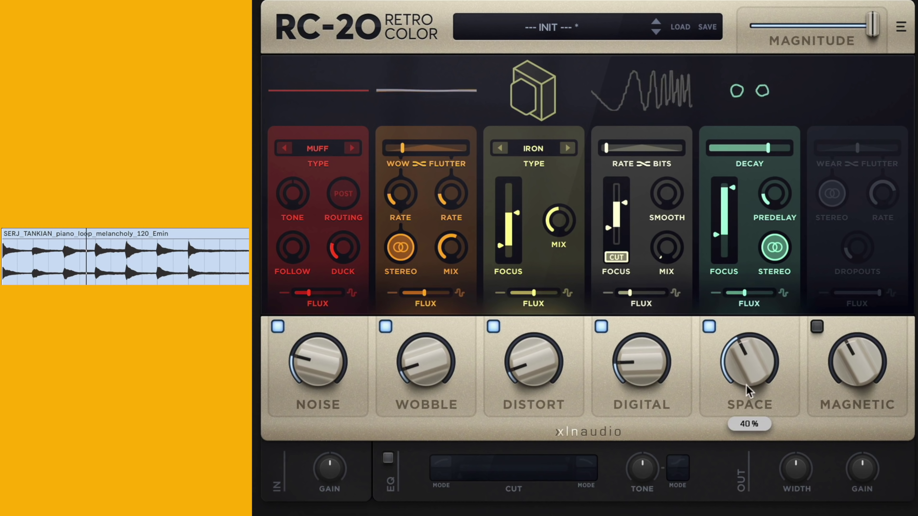
{"action": "left_click_drag", "start_coordinate": [746, 389], "coordinate": [733, 402]}
Enable Magnetic at 10% with the balance shifted to 70% wear
{"action": "left_click", "coordinate": [812, 326]}
{"action": "left_click_drag", "start_coordinate": [856, 367], "coordinate": [831, 458]}
{"action": "left_click_drag", "start_coordinate": [859, 149], "coordinate": [872, 151]}
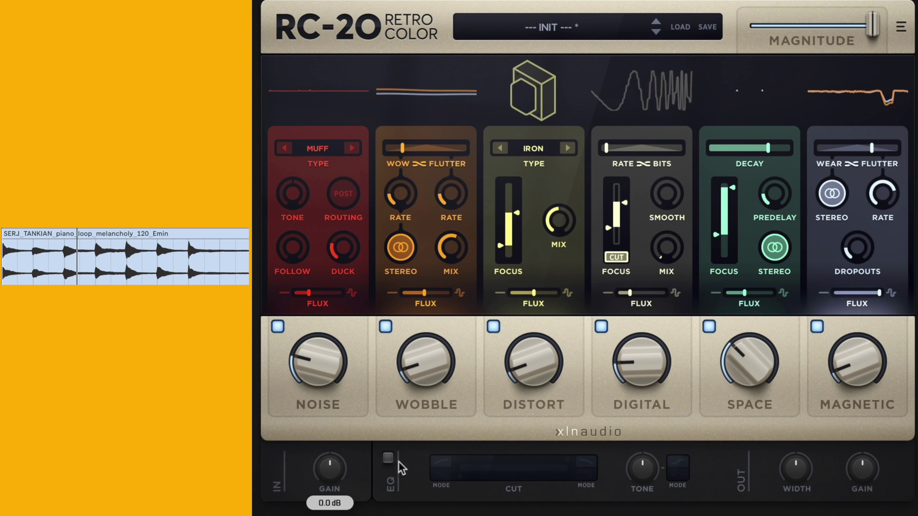
Engage the master EQ with low cut near 102 Hz, tone boosted 6.8 dB, width 126%
{"action": "left_click", "coordinate": [388, 459]}
{"action": "mouse_move", "coordinate": [463, 475]}
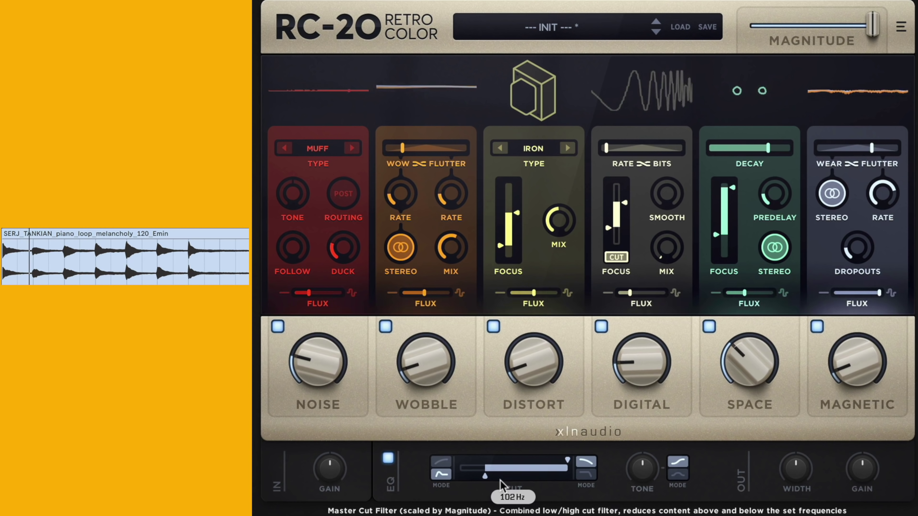
{"action": "left_click_drag", "start_coordinate": [631, 485], "coordinate": [641, 467]}
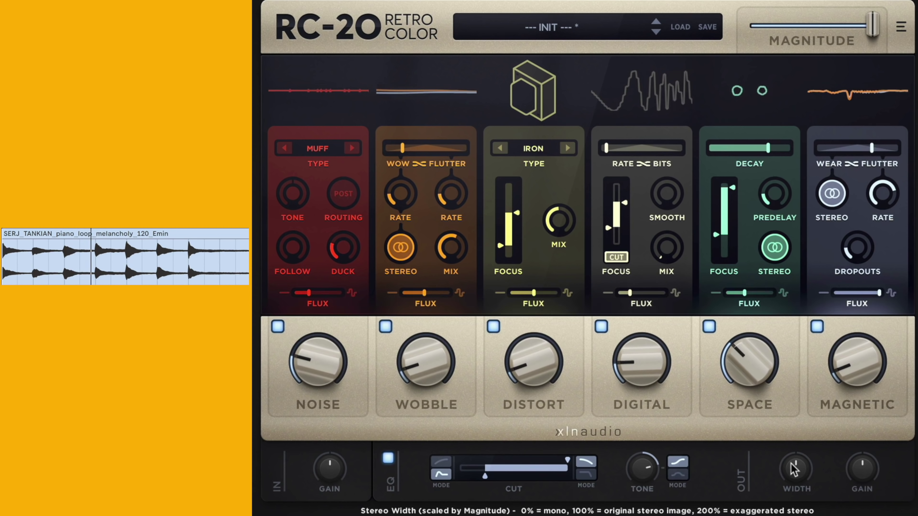
{"action": "left_click_drag", "start_coordinate": [792, 470], "coordinate": [807, 431]}
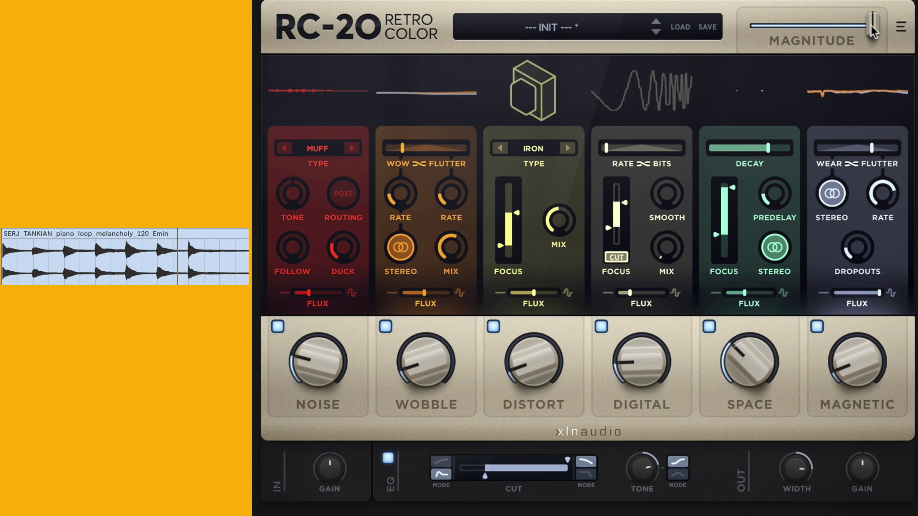
{"action": "left_click_drag", "start_coordinate": [874, 30], "coordinate": [654, 37]}
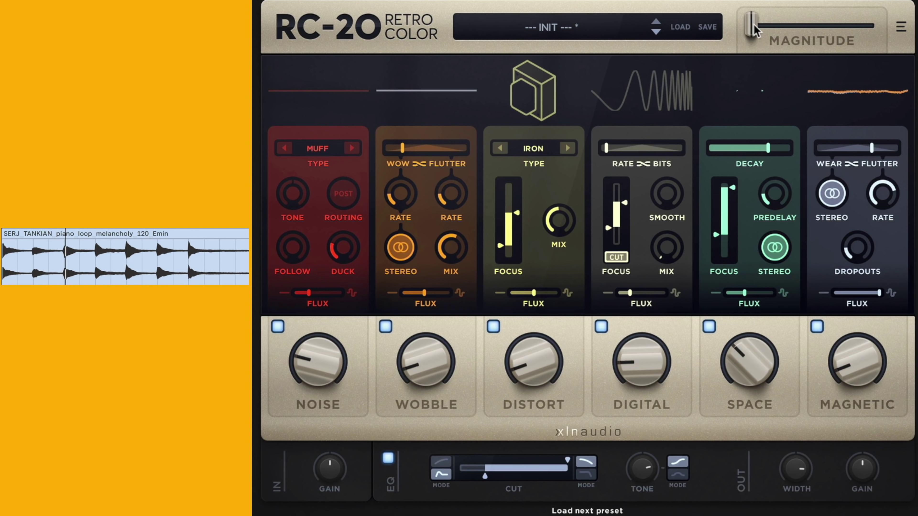
{"action": "left_click_drag", "start_coordinate": [751, 28], "coordinate": [881, 30]}
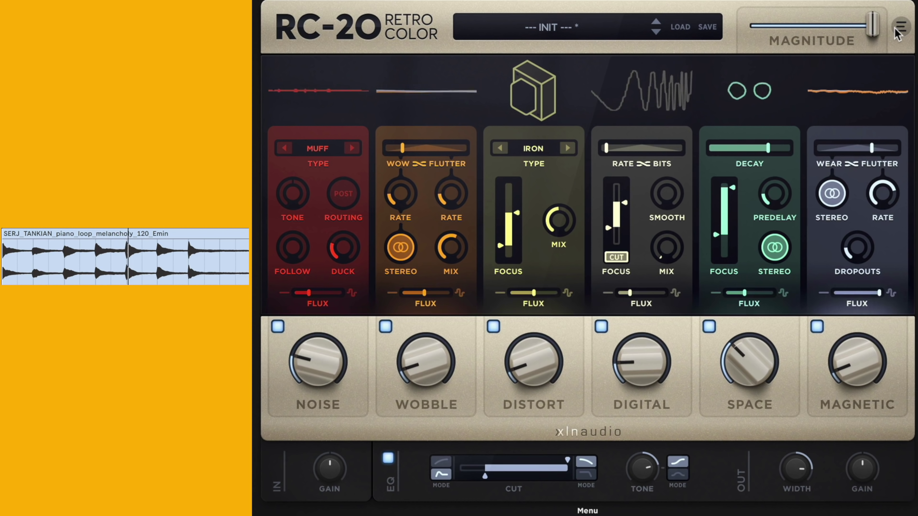